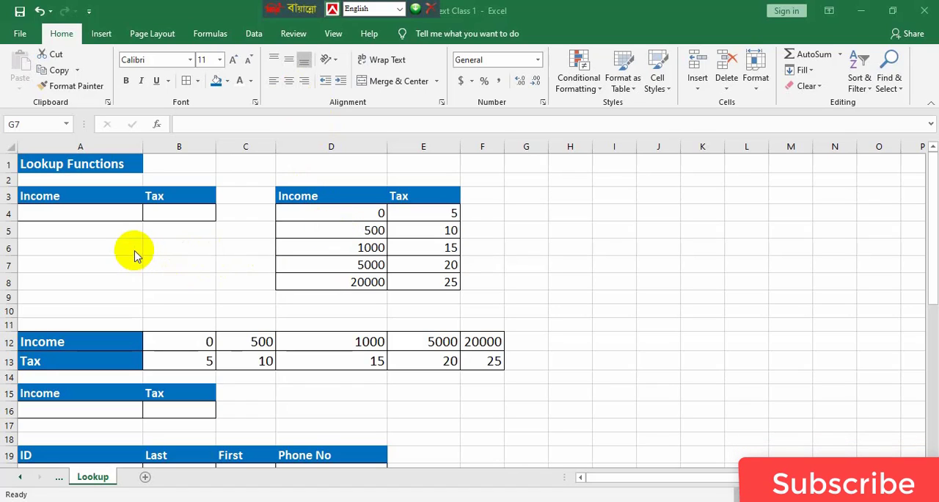
Review the Income and Tax columns of the rate table and enter an income of 1000 in cell A4
click(58, 214)
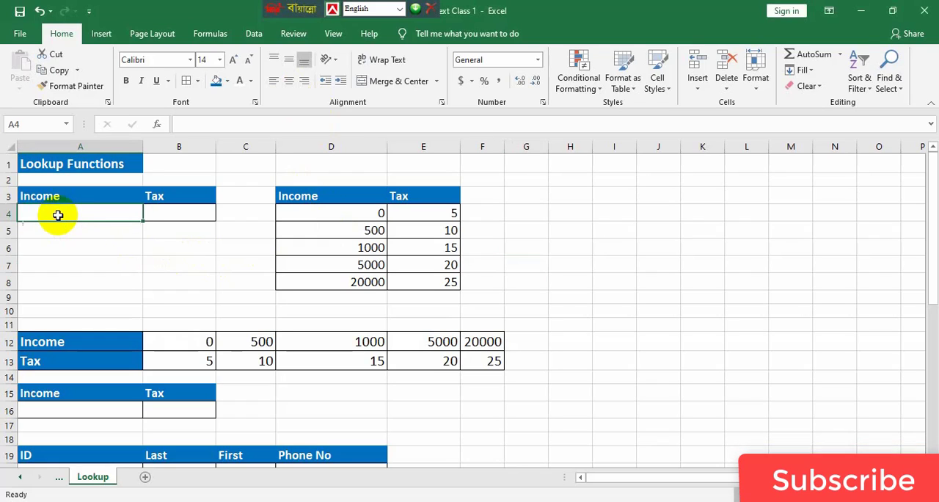
click(346, 229)
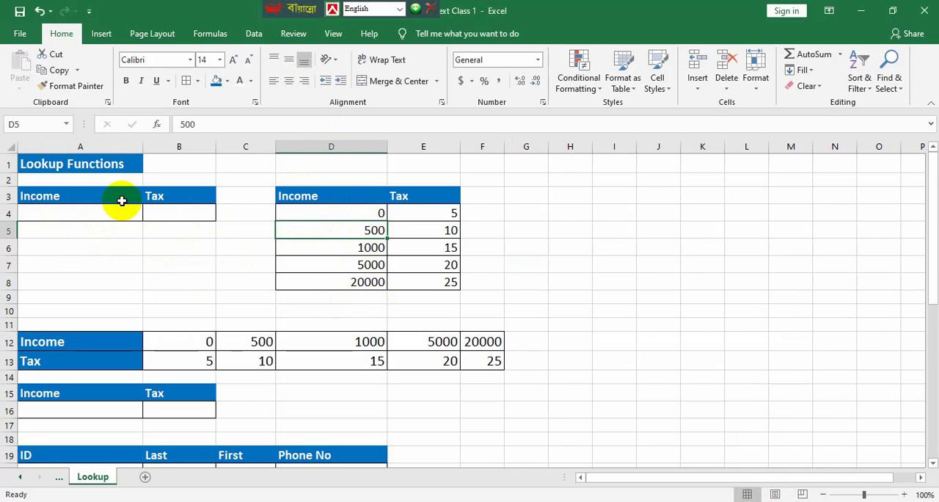
drag(301, 213, 308, 281)
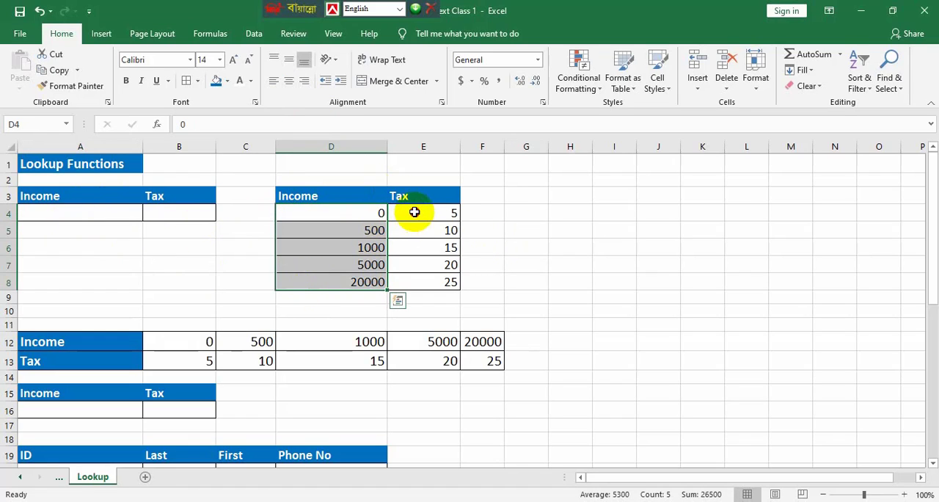
drag(415, 212, 411, 285)
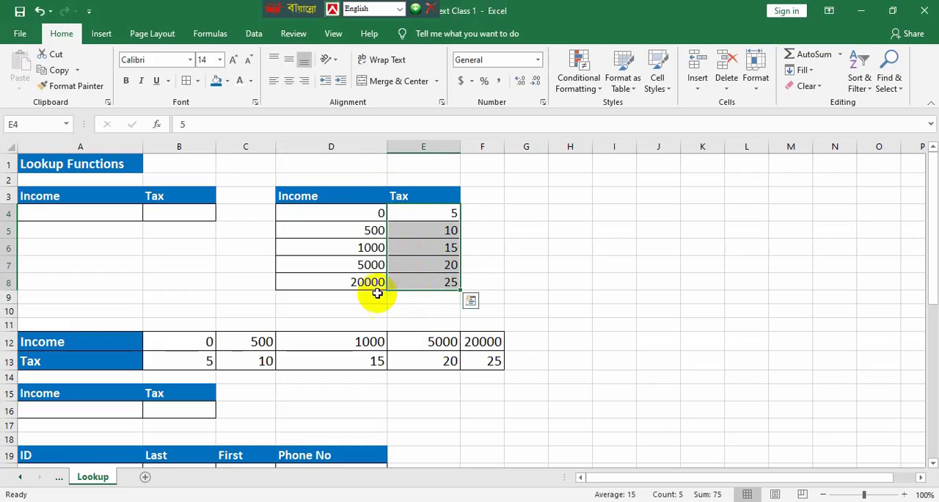
click(99, 213)
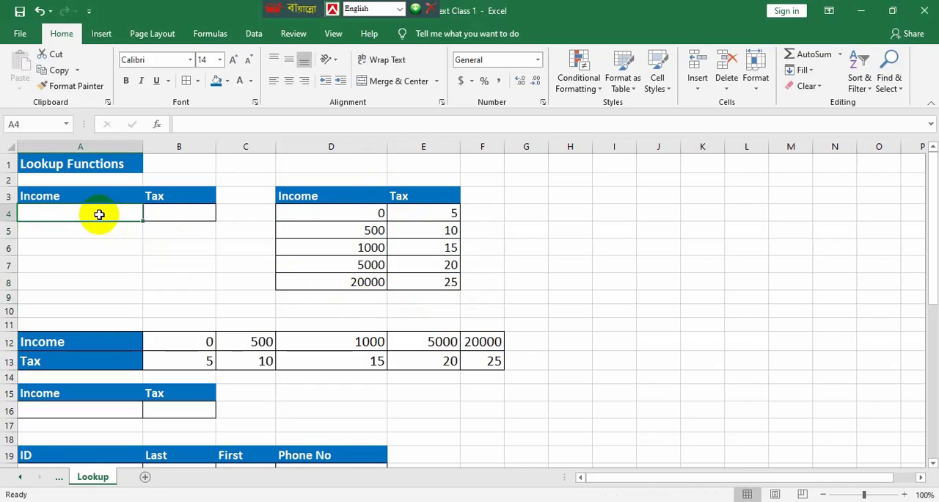
text(100)
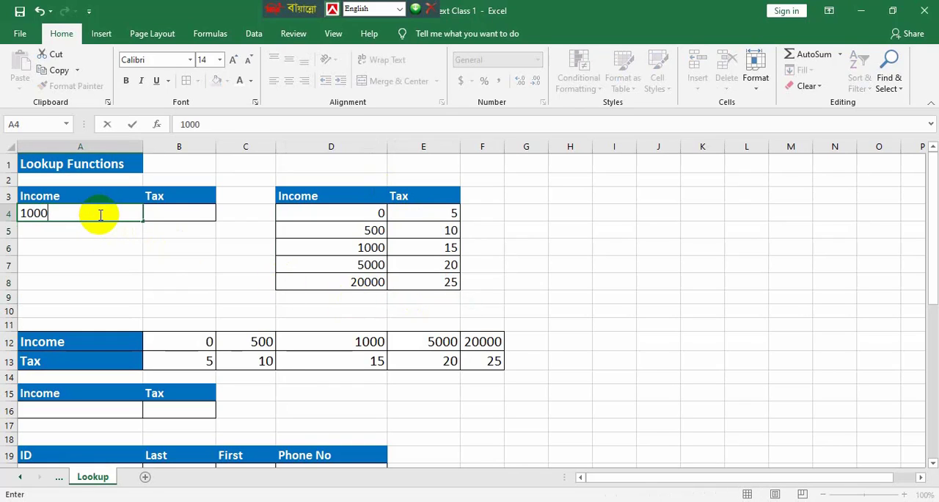
text(0)
Enter the formula =LOOKUP(A4,D4:E8) in cell B4 to find the tax for the income in A4
click(157, 212)
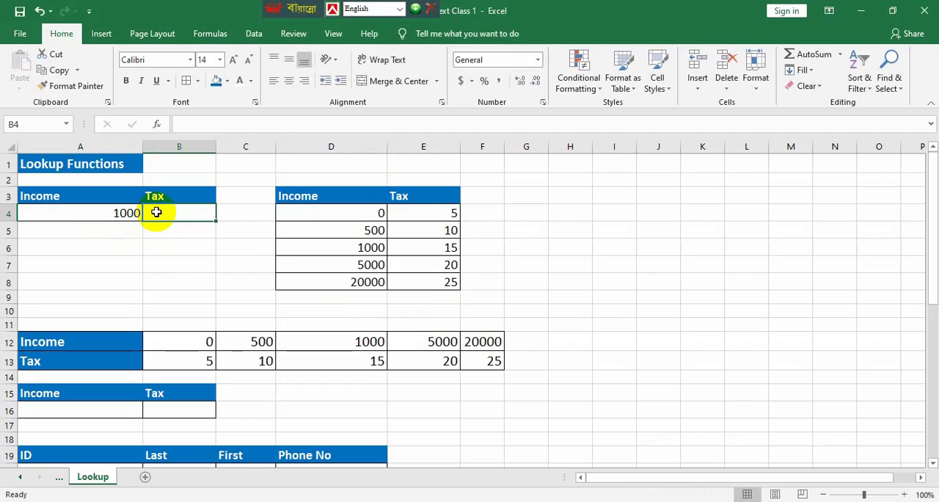
text(=)
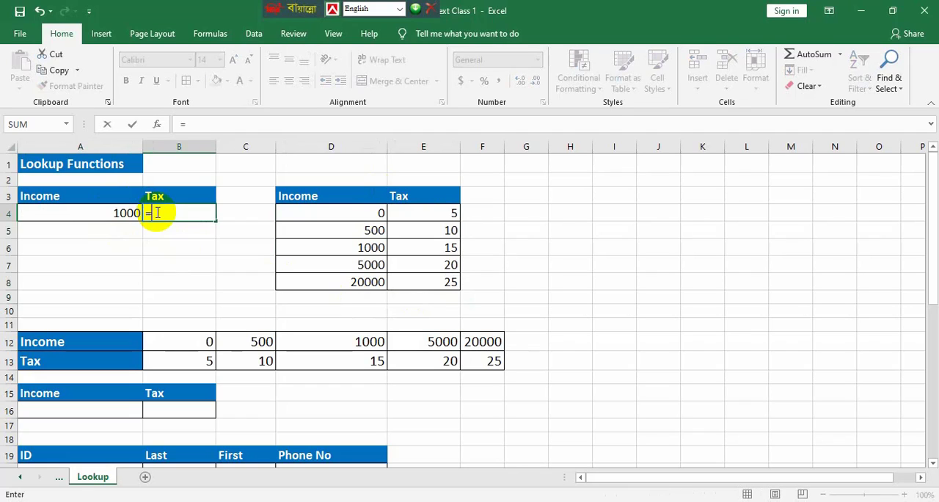
text(loo)
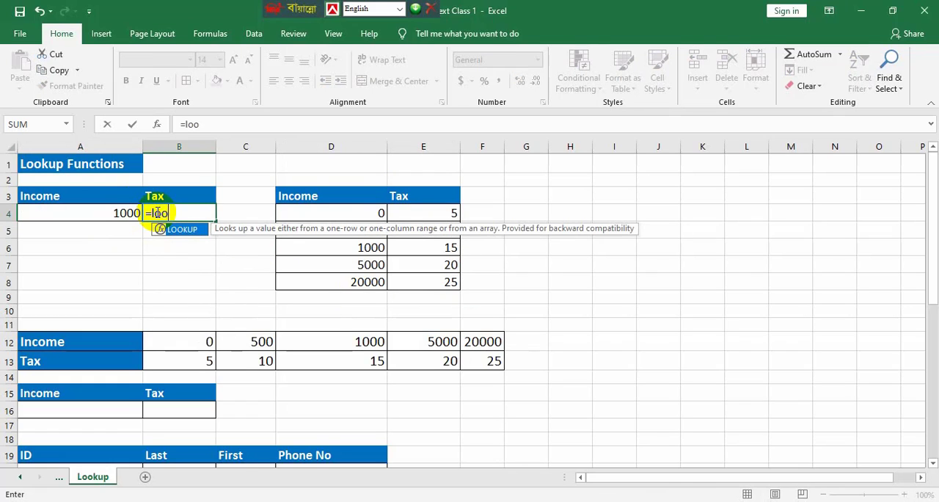
key(Tab)
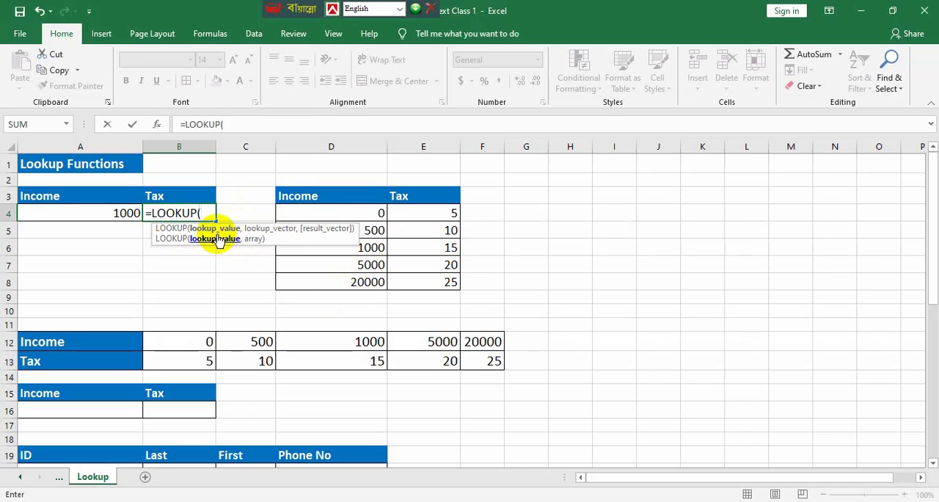
click(96, 212)
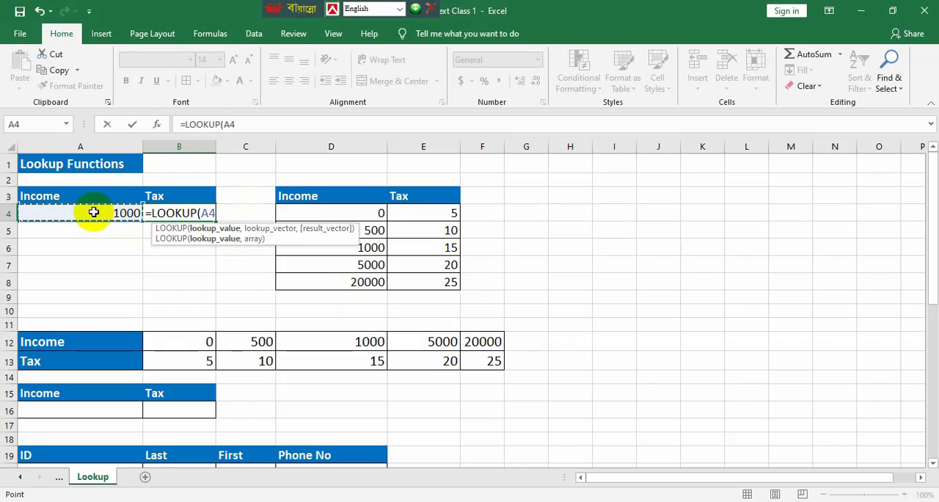
text(,)
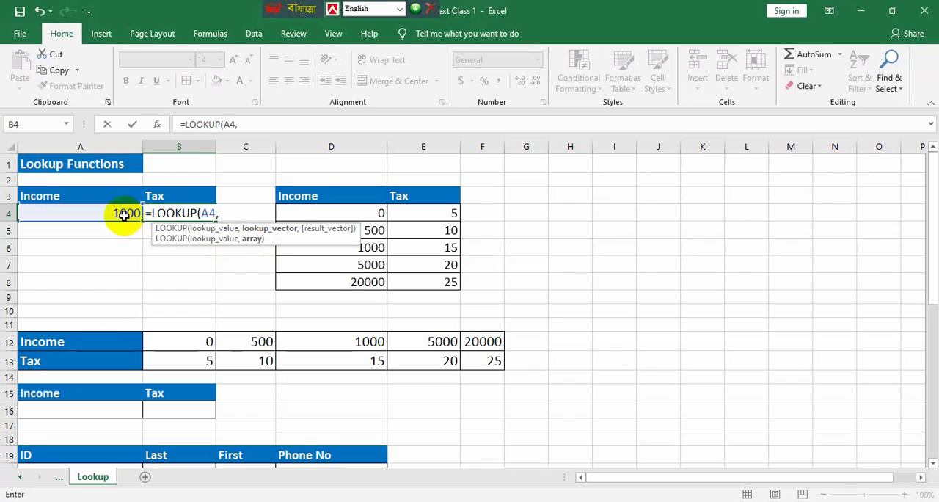
drag(308, 209, 427, 285)
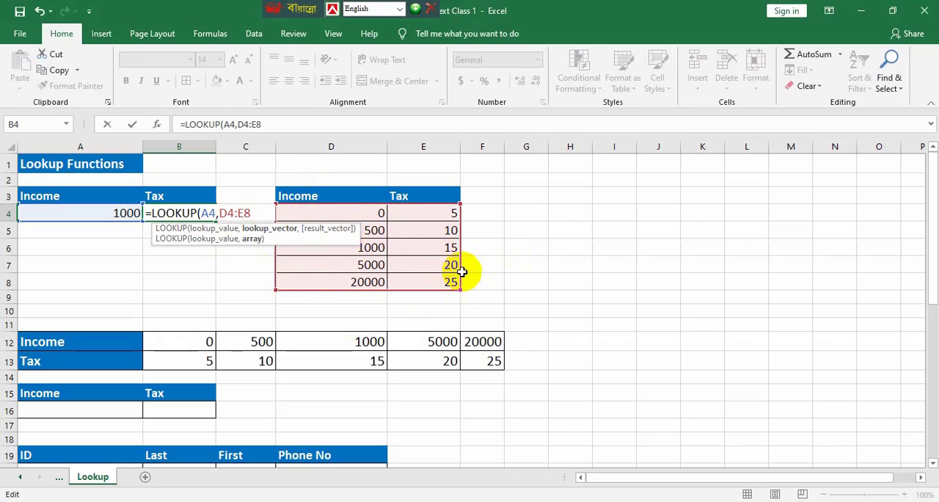
click(256, 213)
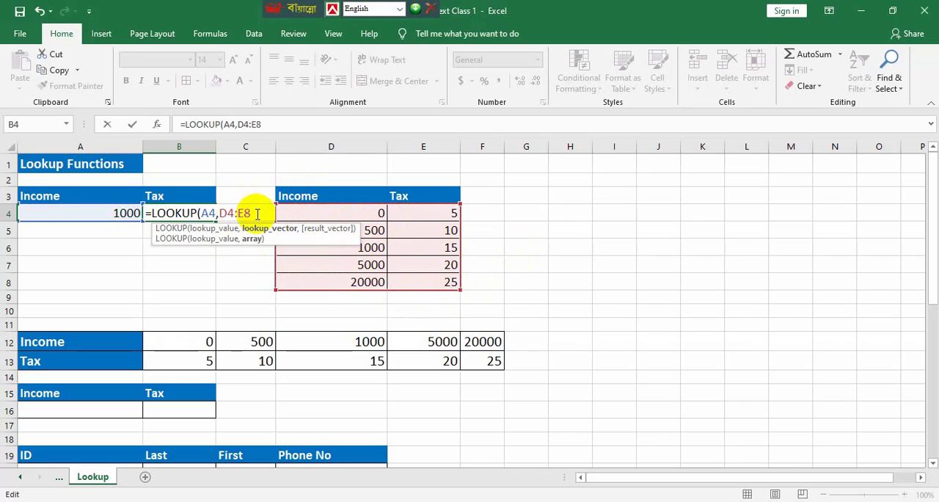
text())
key(Return)
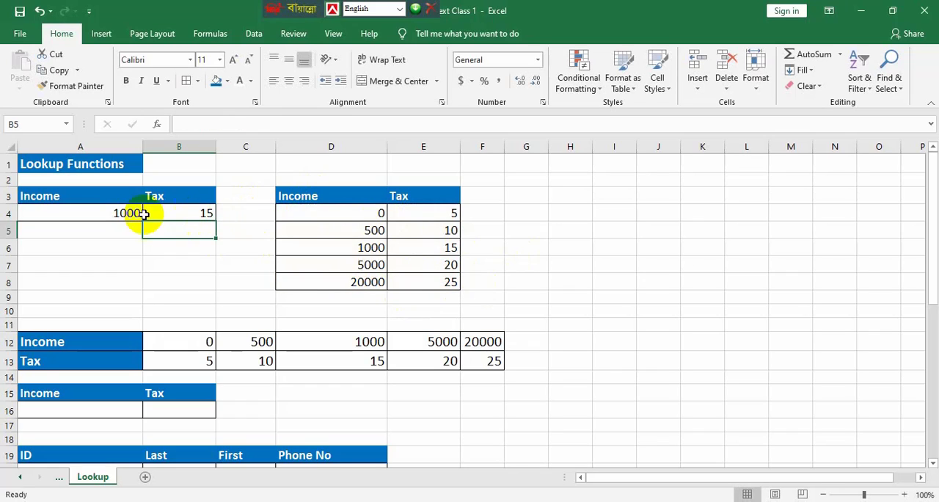
Test the lookup with an income of 500 in cell A4 and compare the tax with the matching row in D4:E8
click(95, 212)
click(171, 216)
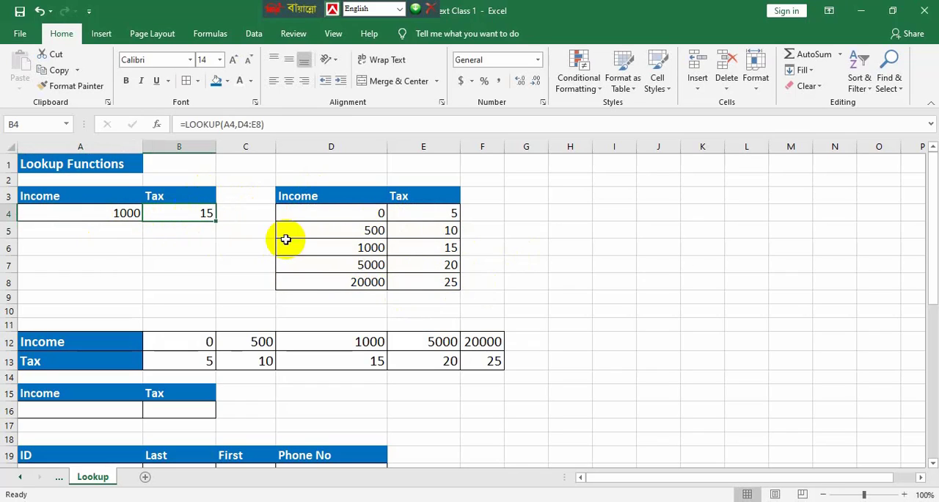
drag(352, 246, 411, 247)
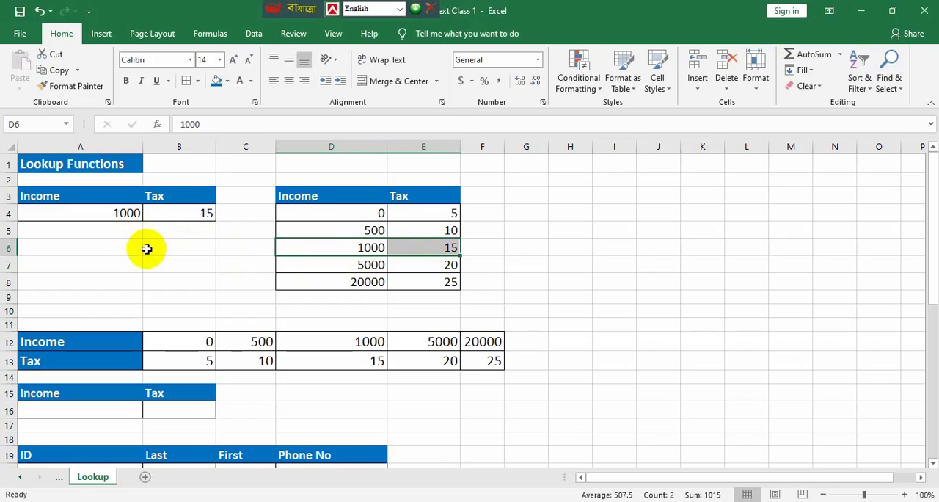
click(110, 214)
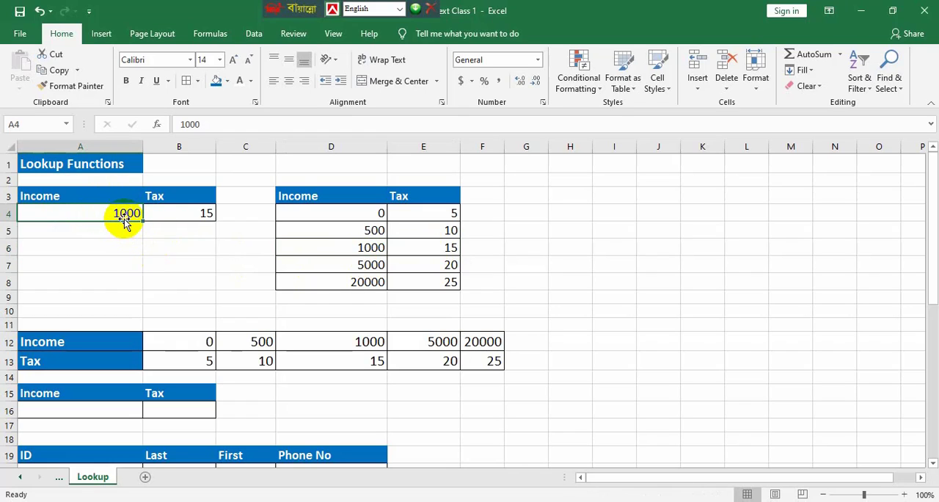
text(5)
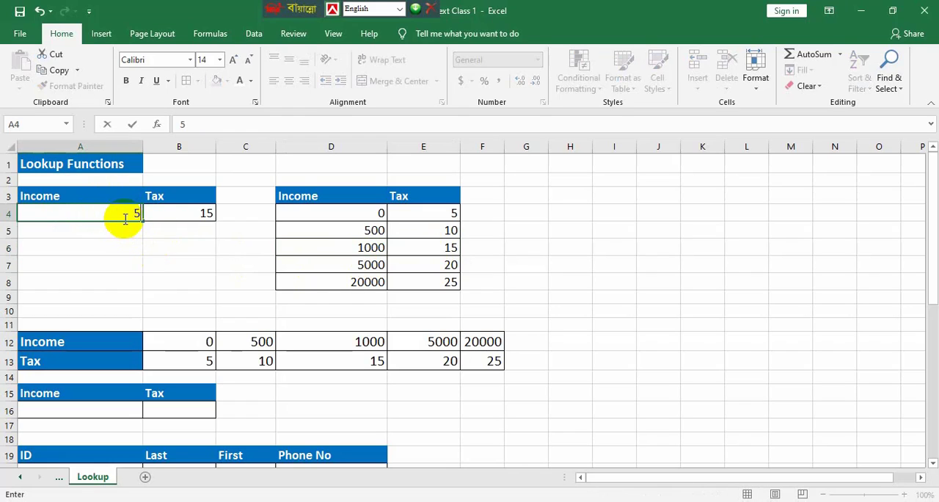
key(Return)
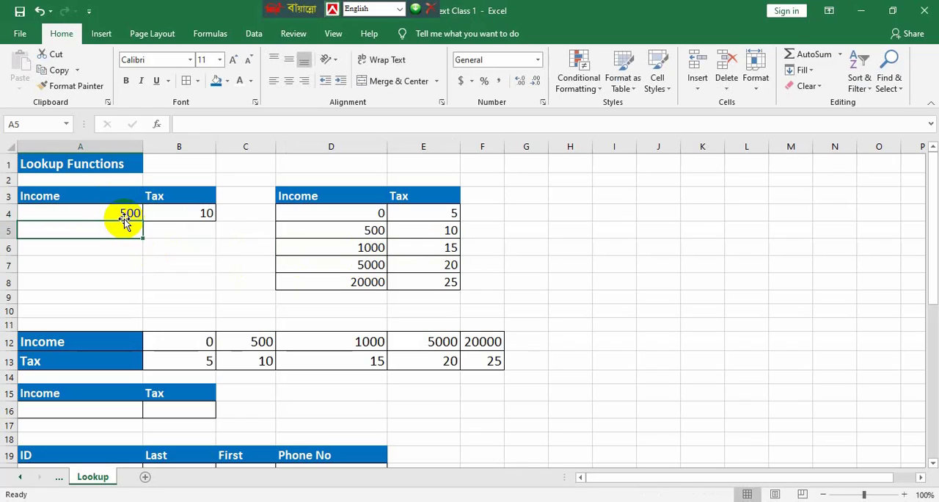
drag(123, 213, 181, 220)
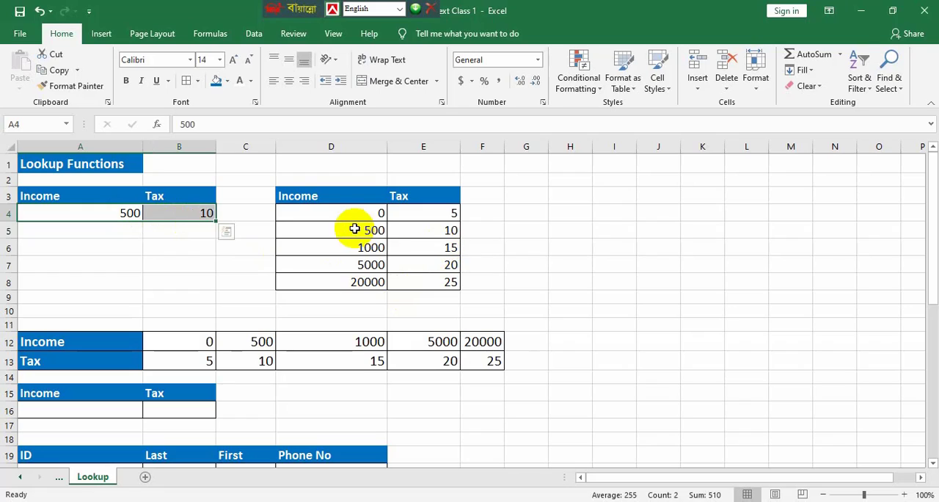
drag(373, 230, 426, 234)
Review the LOOKUP formula in cell B4 without changing it and set the income in A4 to 600
click(66, 281)
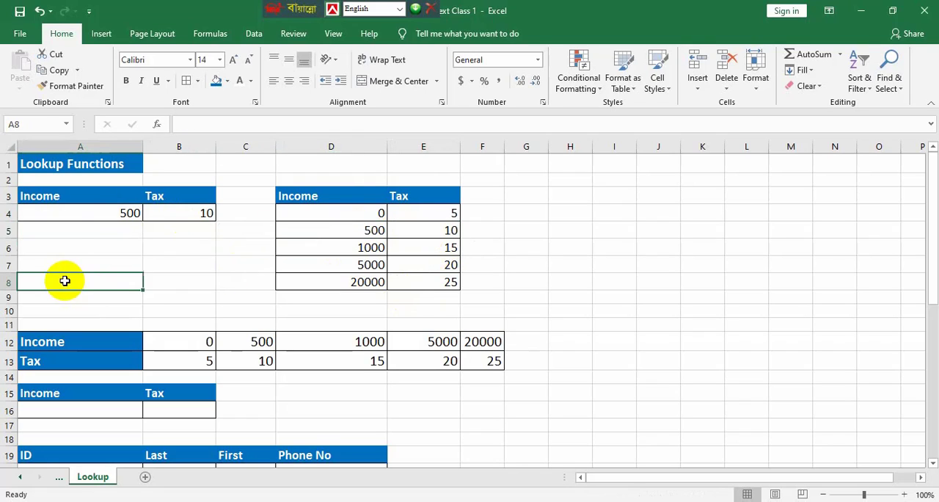
click(199, 214)
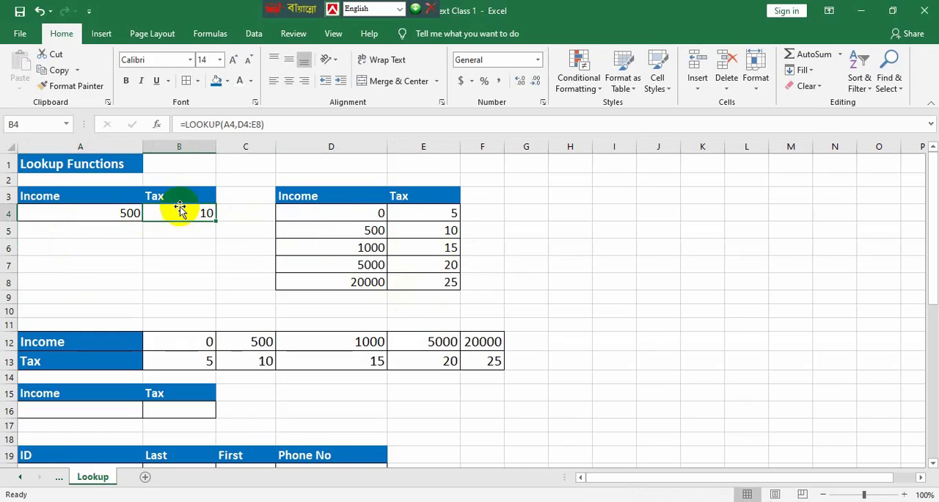
double_click(179, 208)
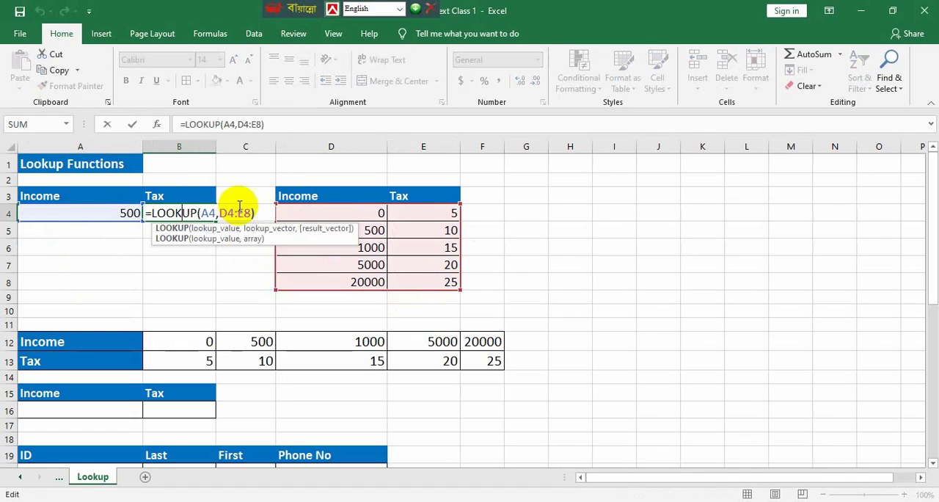
key(Return)
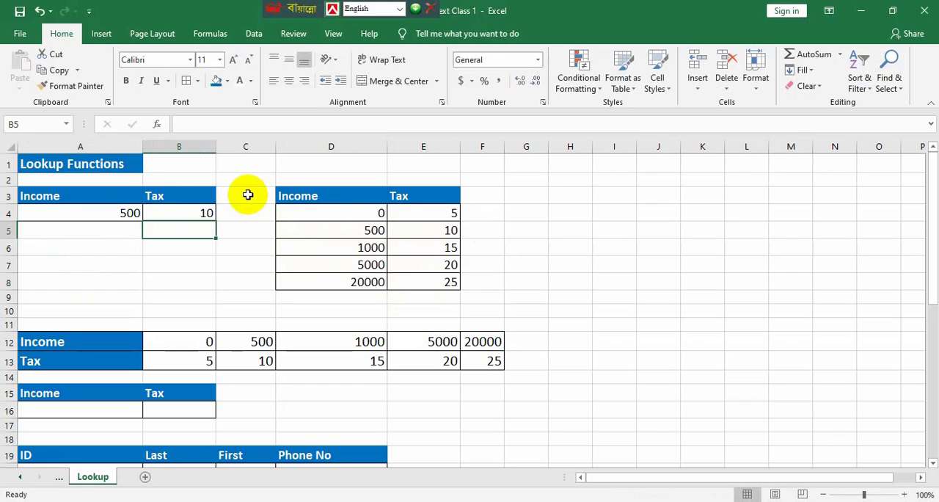
click(113, 215)
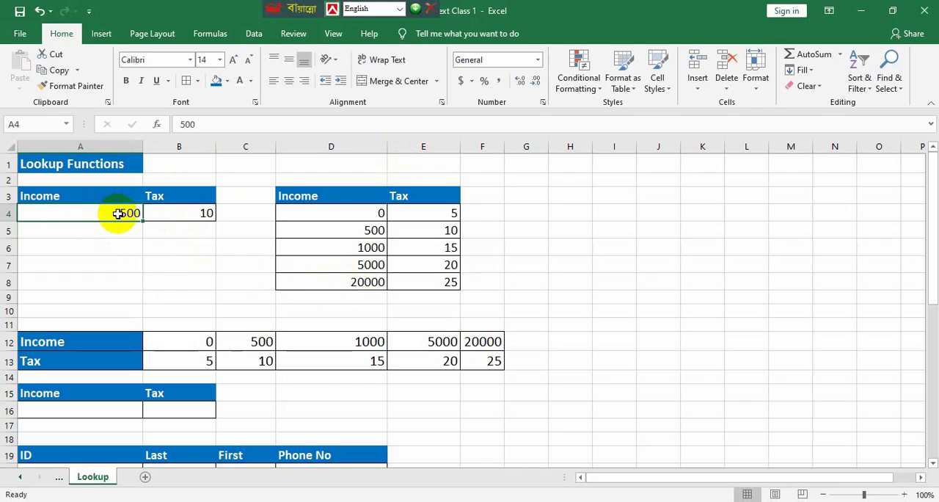
text(6)
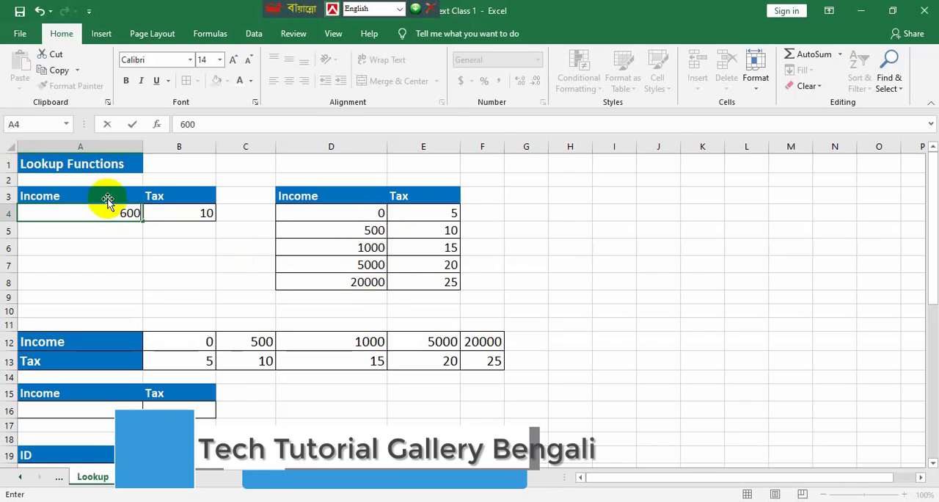
click(136, 246)
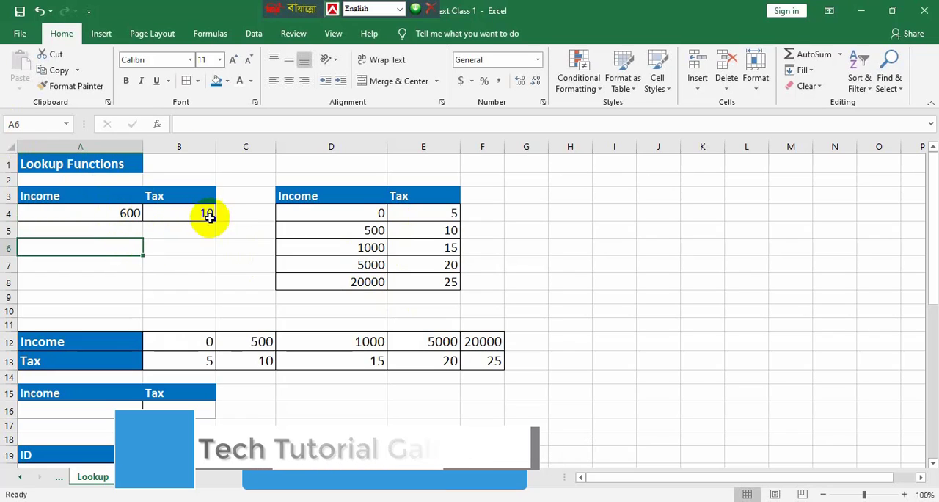
Set the income in cell A4 to 1100 and compare the tax with the 1000 and 5000 rows of the vertical table
click(125, 210)
text(11)
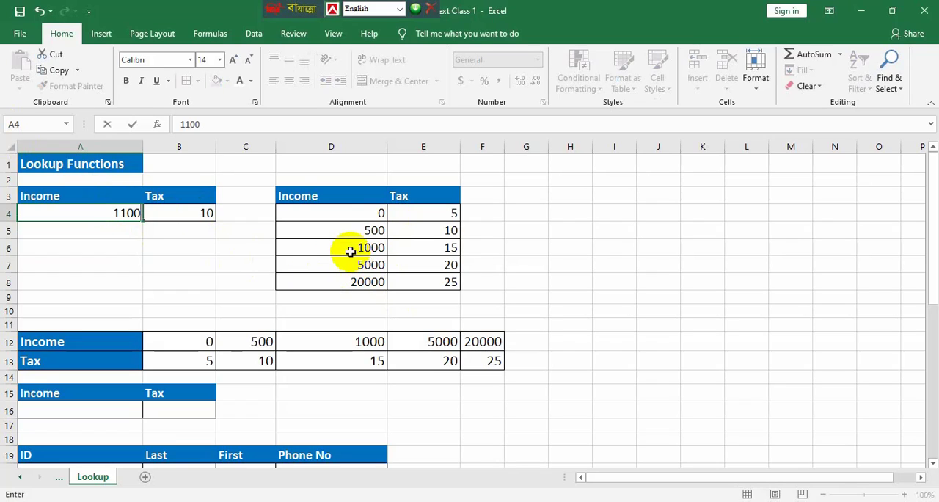
click(187, 268)
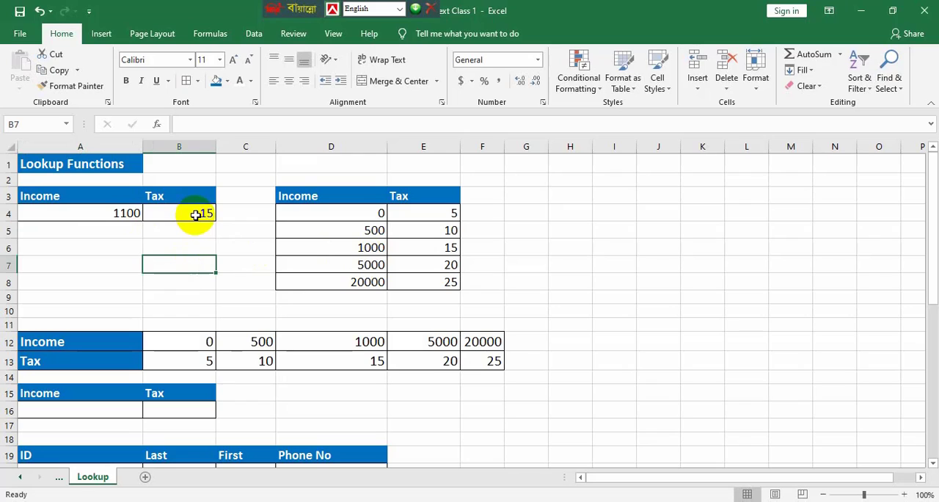
drag(375, 248, 372, 262)
click(361, 247)
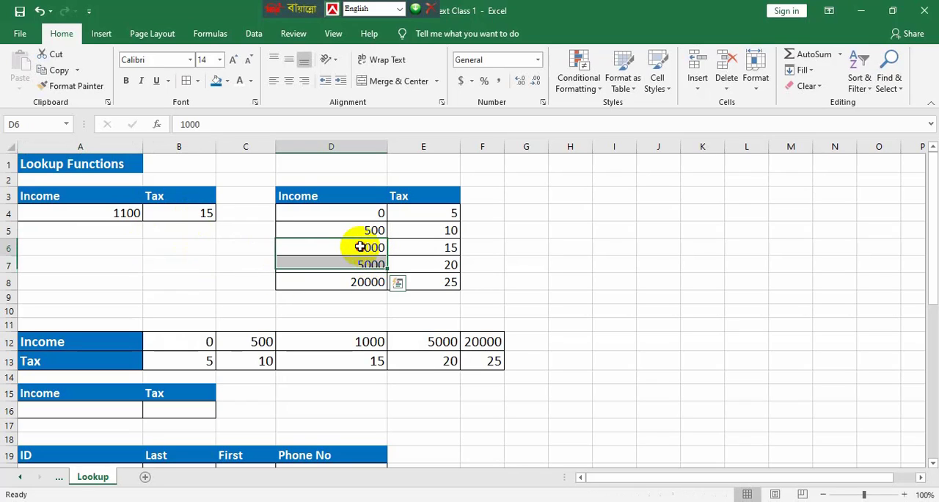
click(361, 265)
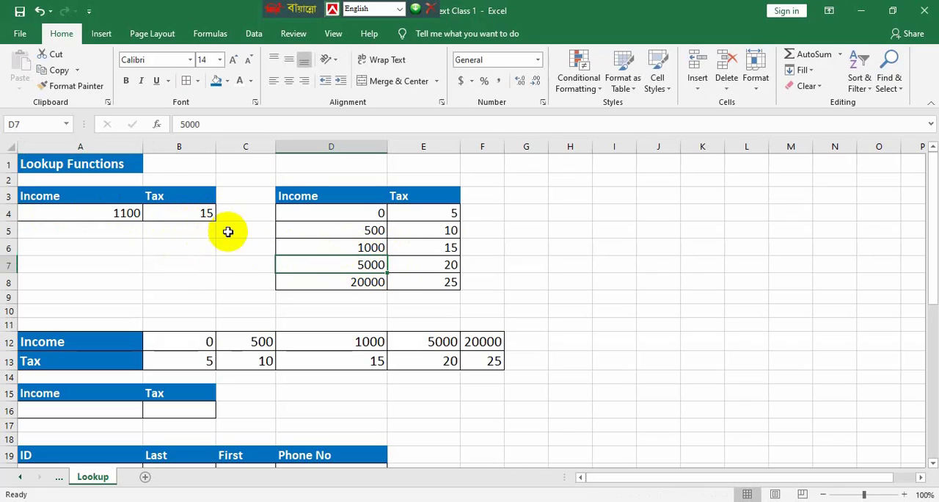
click(448, 249)
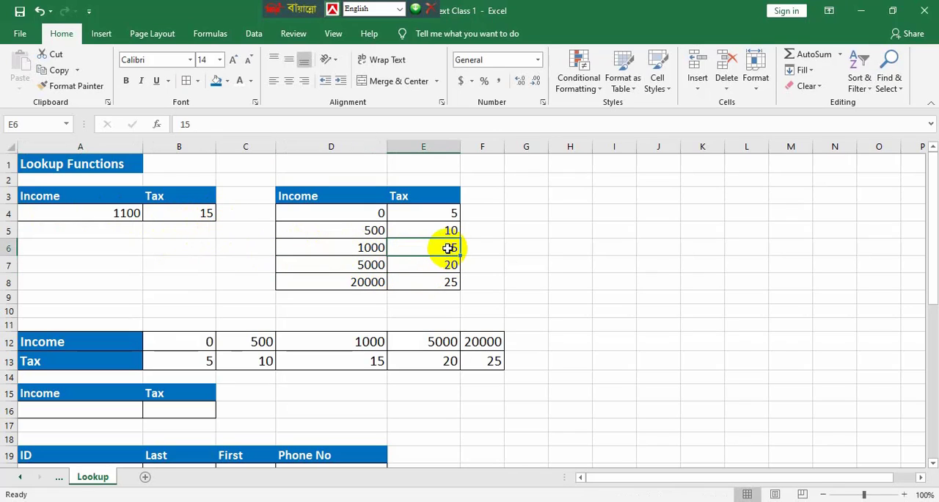
click(361, 262)
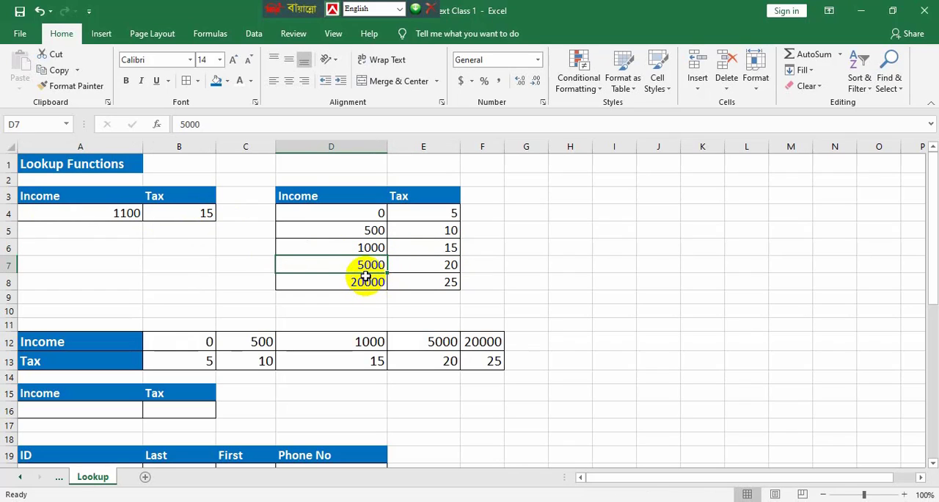
click(455, 269)
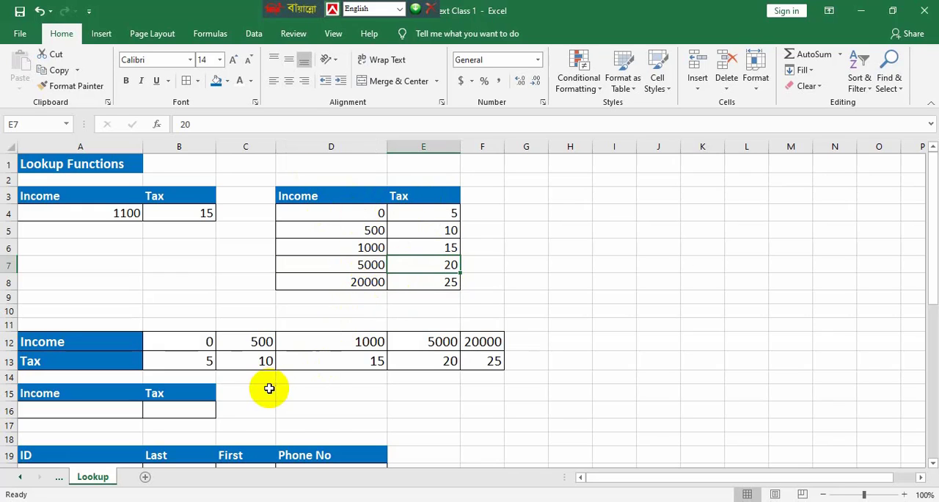
Enter an income of 5000 in cell A16 below the horizontal tax table
scroll(139, 356, down, 2)
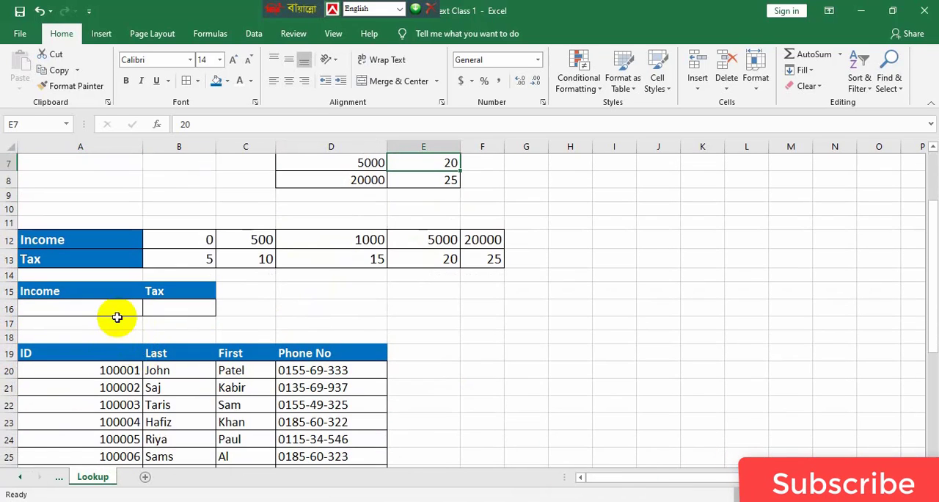
scroll(115, 314, down, 2)
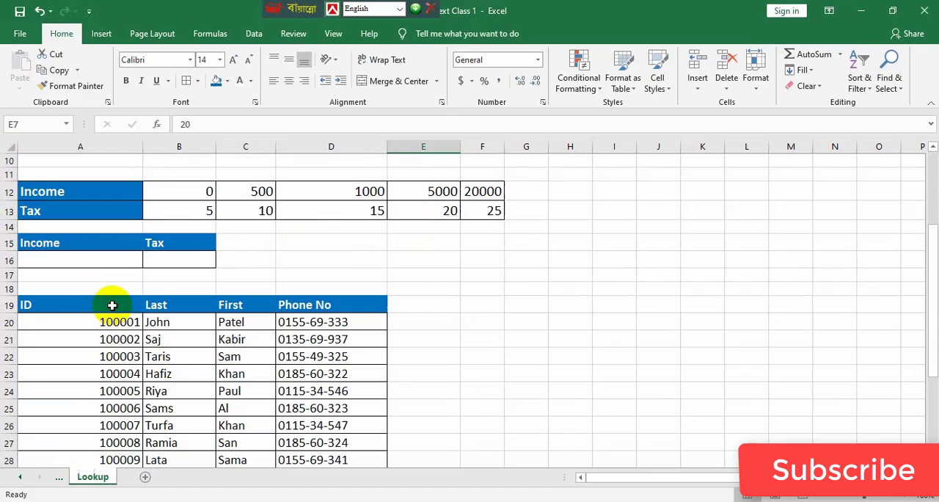
click(64, 262)
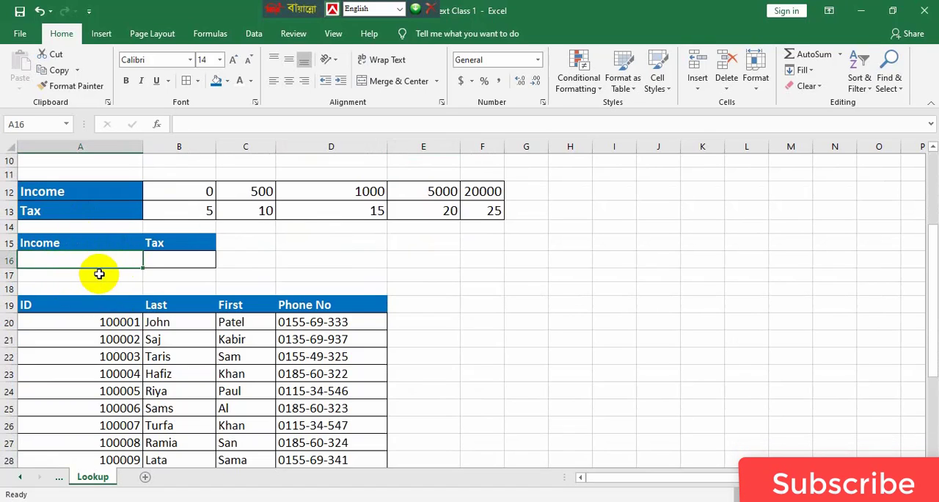
text(5000)
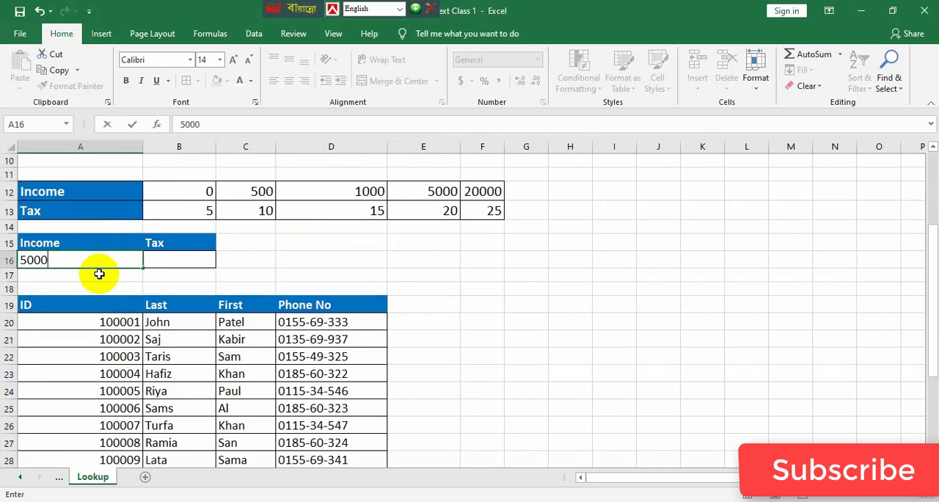
Enter the formula =LOOKUP(A16,B12:F13) in cell B16 to find the tax for the income in A16
click(205, 261)
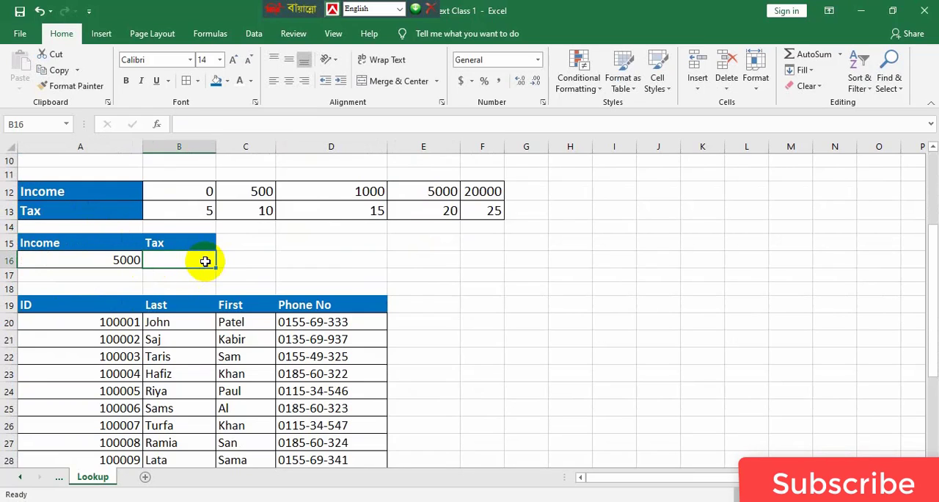
text(=lo)
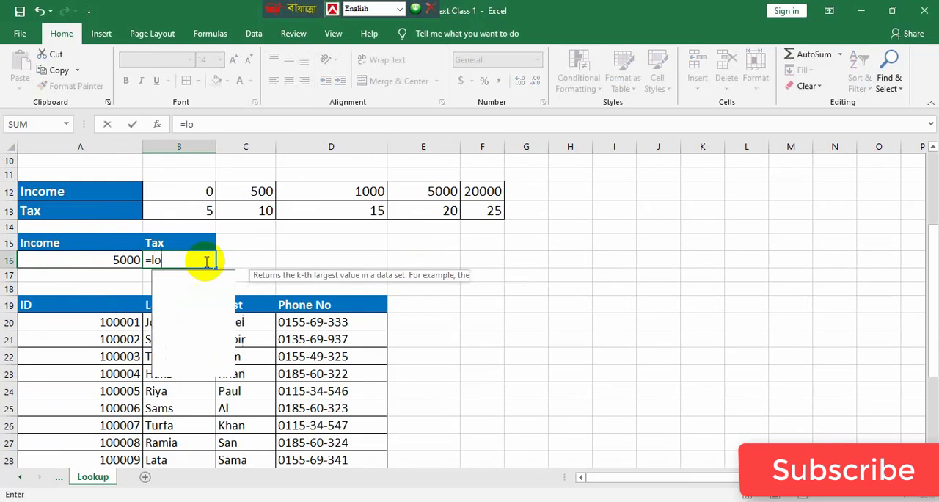
text(ok)
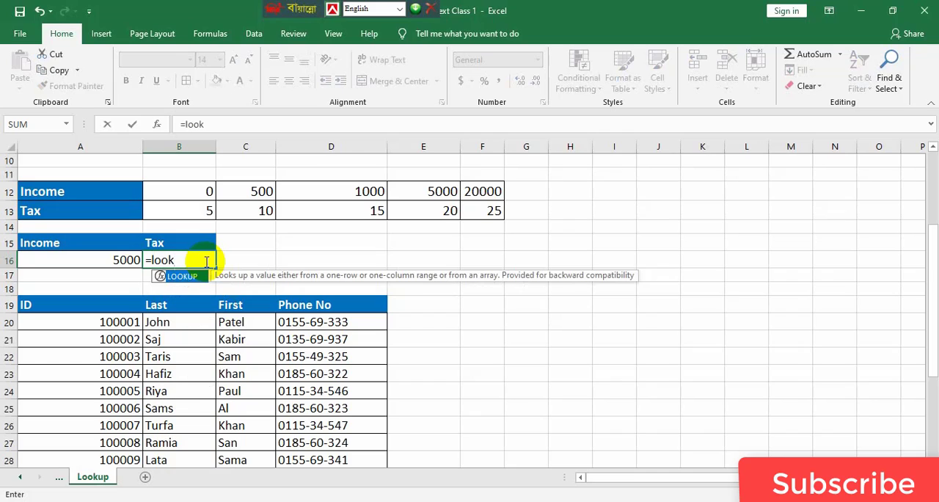
key(Tab)
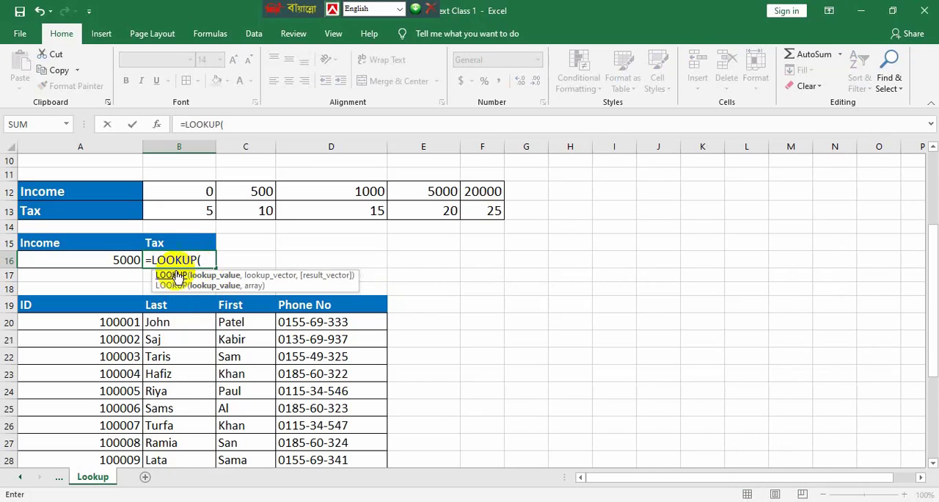
click(105, 260)
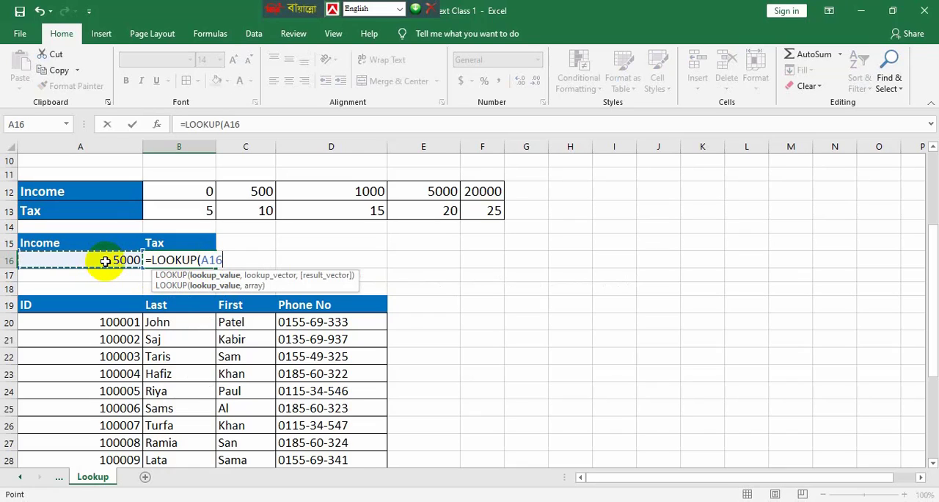
text(,)
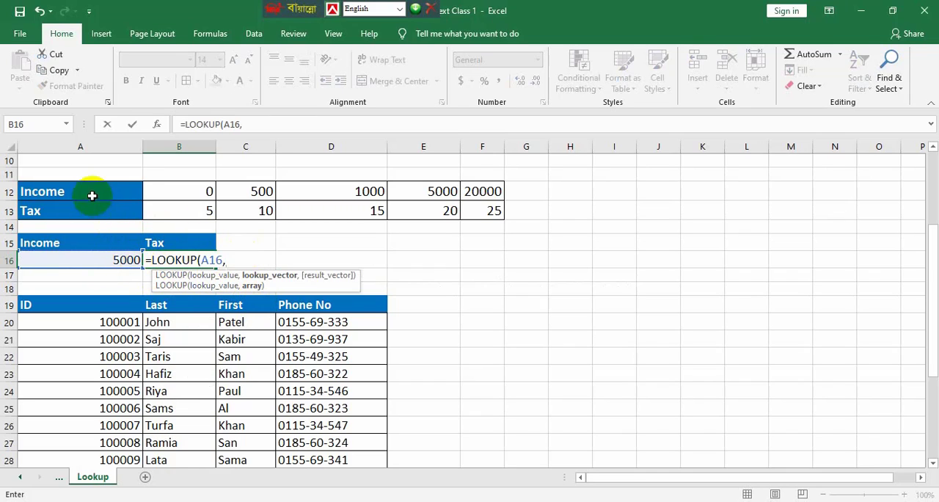
drag(178, 188, 477, 215)
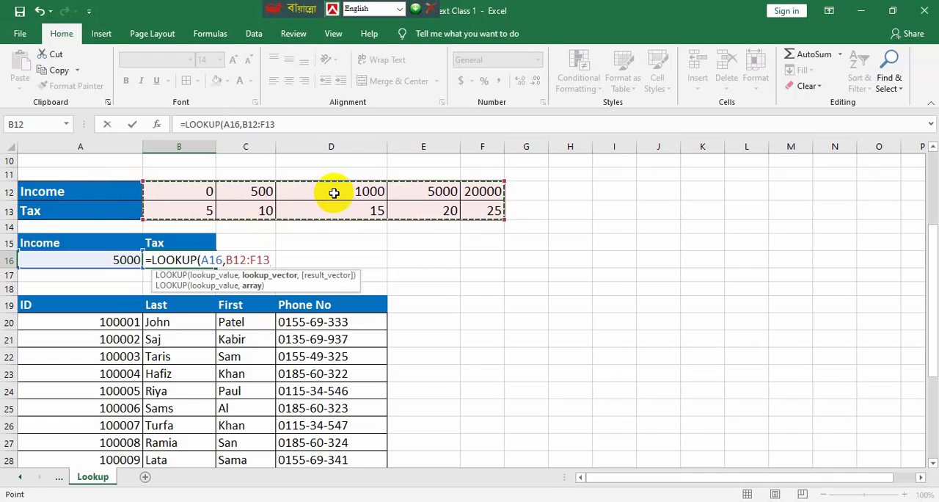
text())
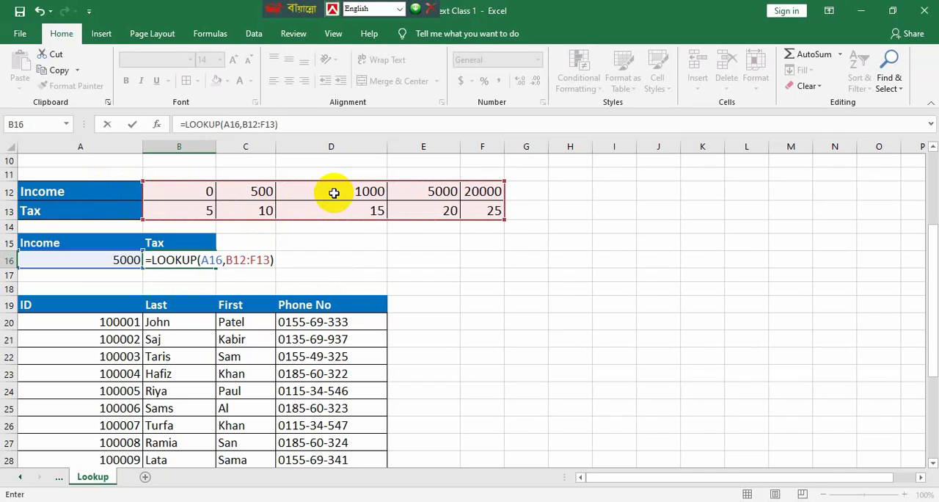
key(Return)
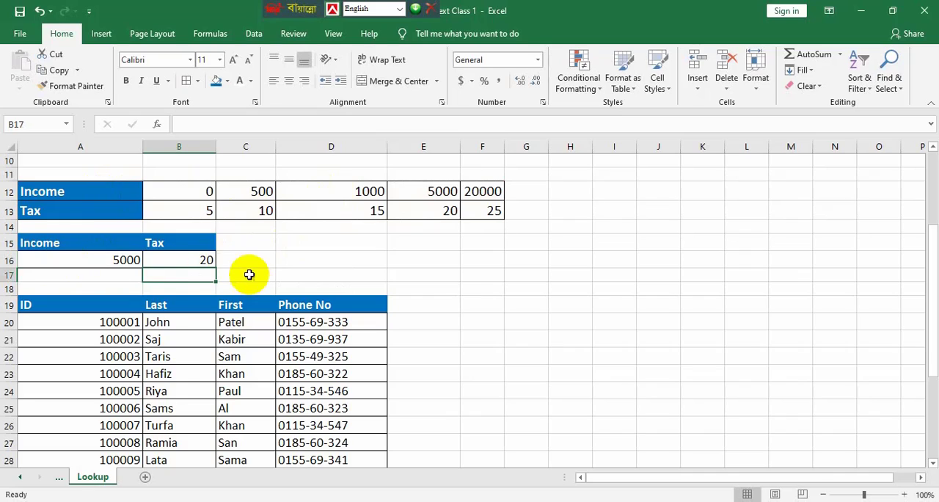
Compare the tax in B16 with the 5000 column of the horizontal table and set the income in A16 to 7000
click(435, 189)
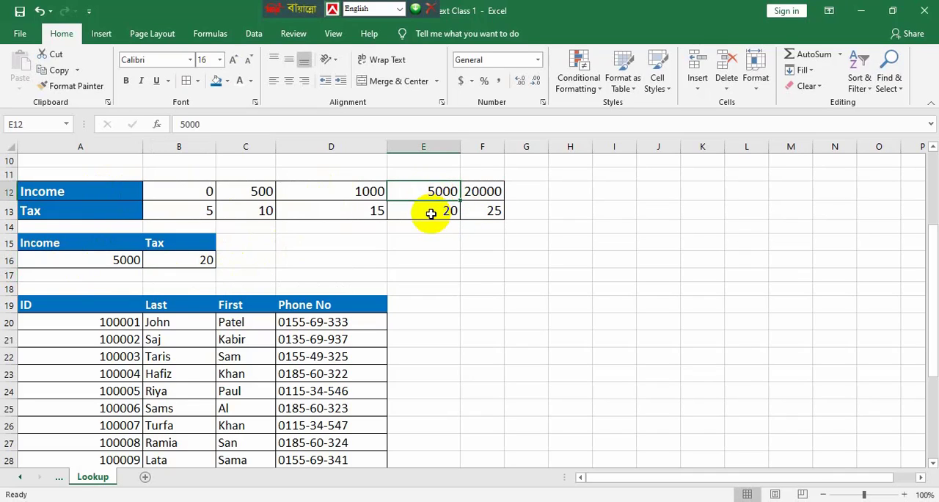
click(425, 212)
click(117, 262)
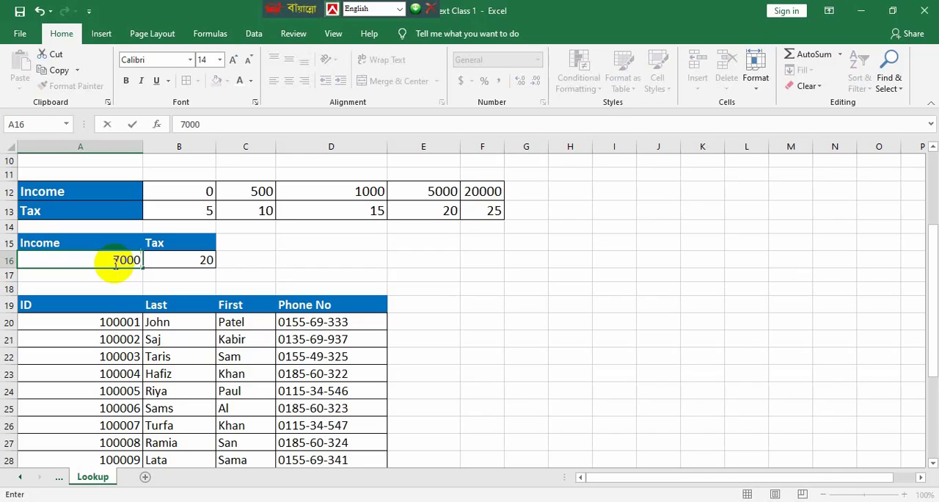
click(206, 263)
Set the income in cell A16 to 2500 and compare the tax with the 1000 and 5000 columns of the horizontal table
click(126, 260)
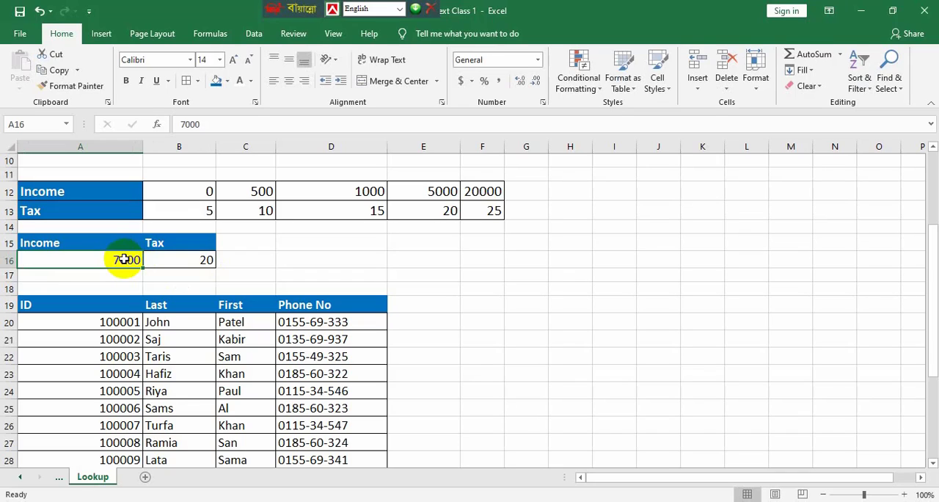
text(25)
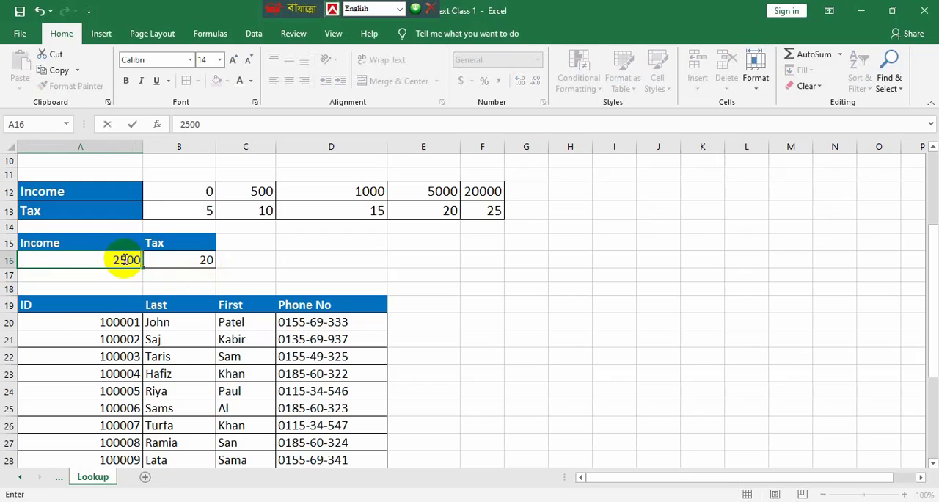
text(00)
scroll(125, 257, up, 1)
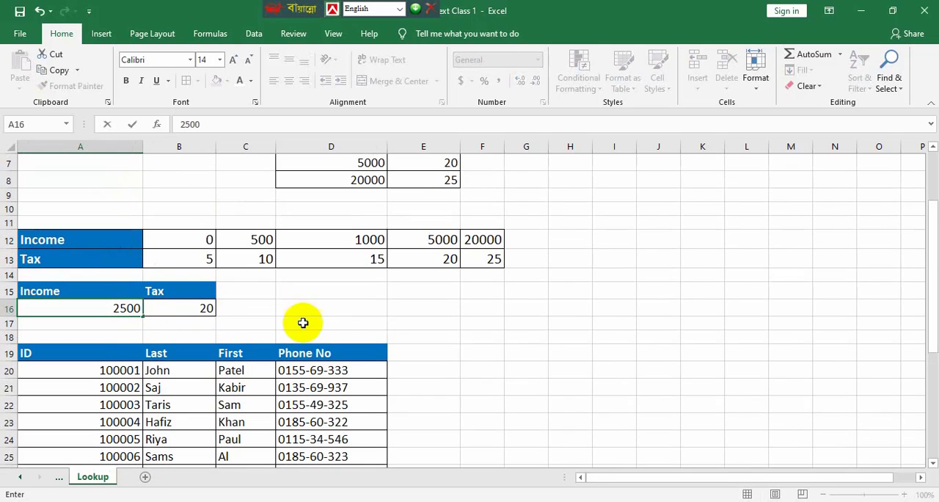
click(371, 311)
scroll(330, 327, down, 1)
scroll(280, 339, down, 1)
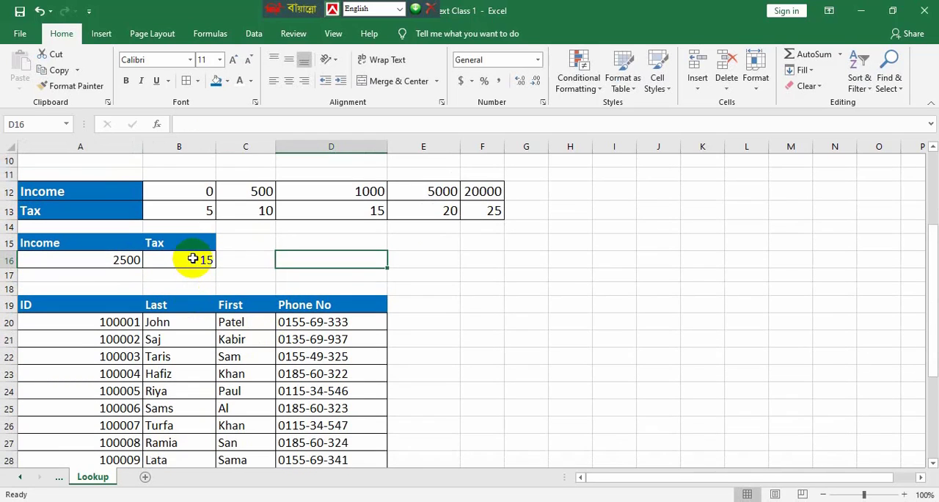
click(192, 259)
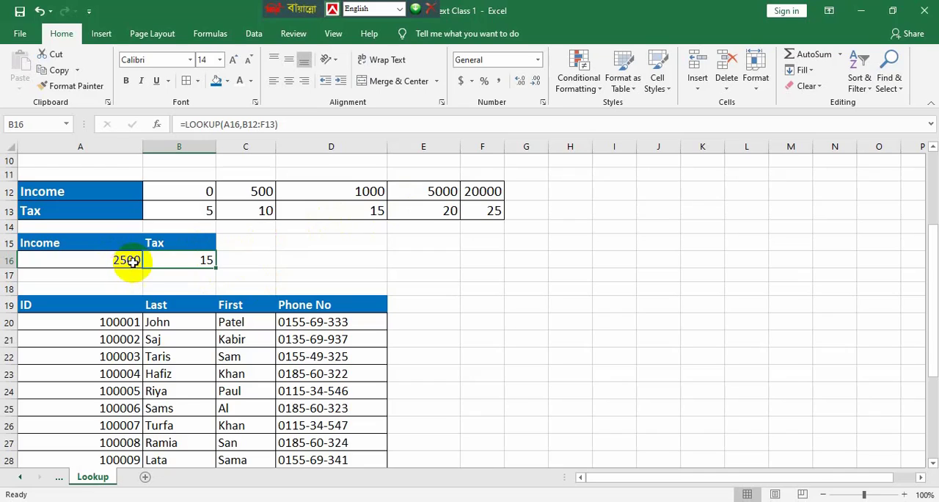
click(360, 189)
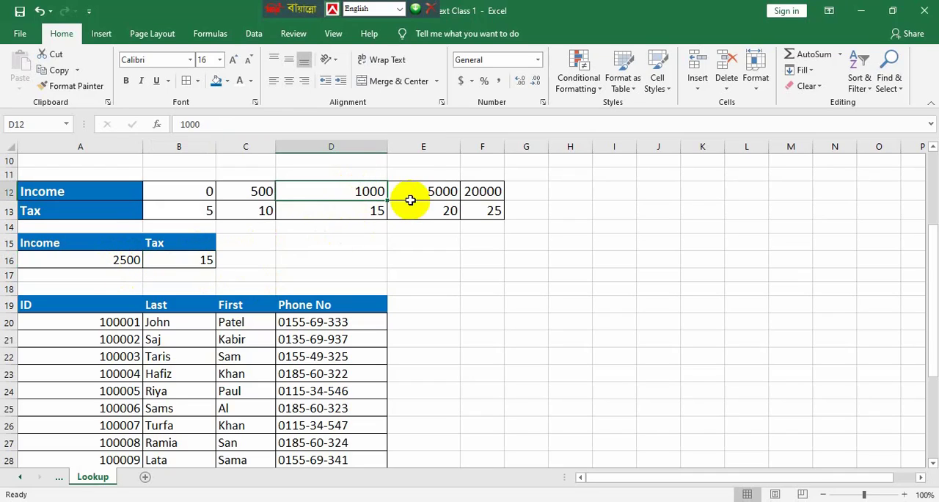
click(423, 190)
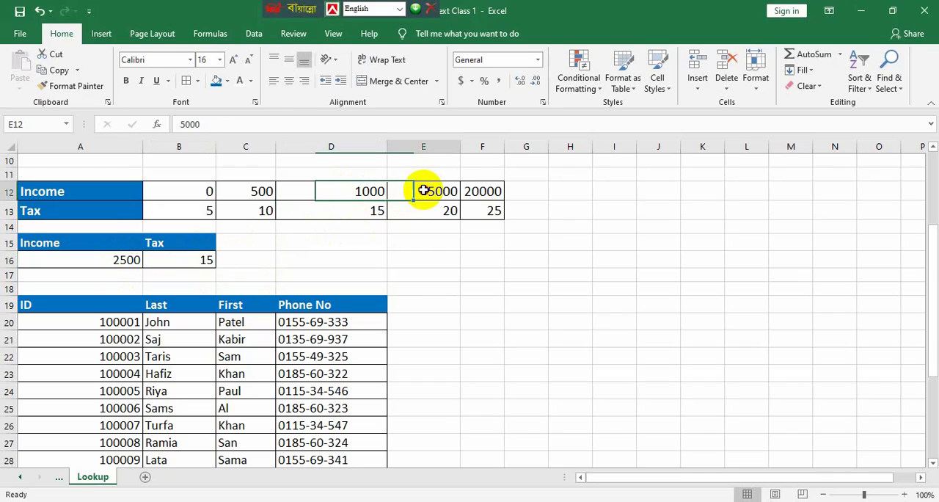
click(344, 211)
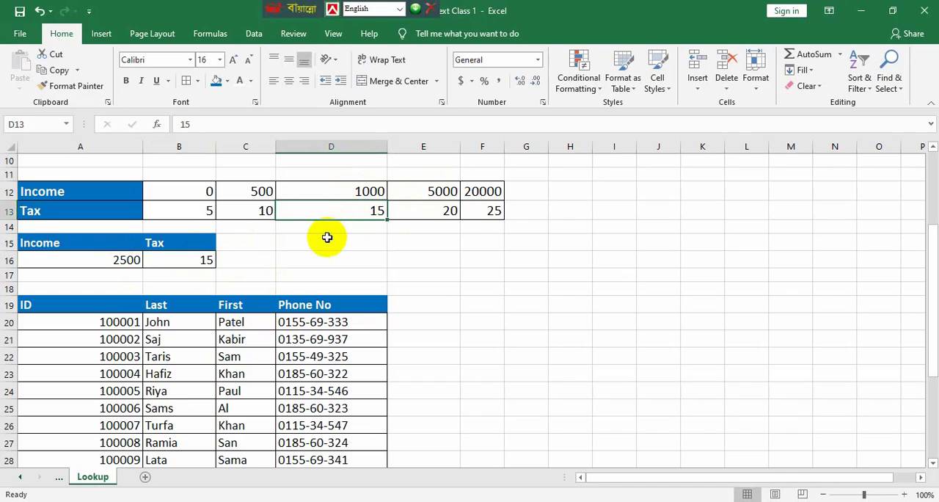
click(180, 261)
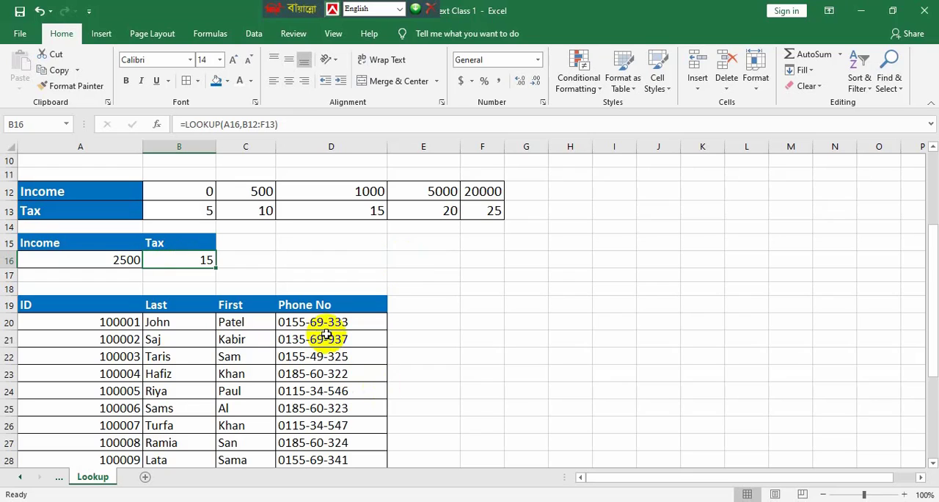
Examine the contact table in A19:D30, its row matching the ID in A33, and the result cells B33:D33
scroll(258, 363, down, 2)
scroll(259, 365, down, 1)
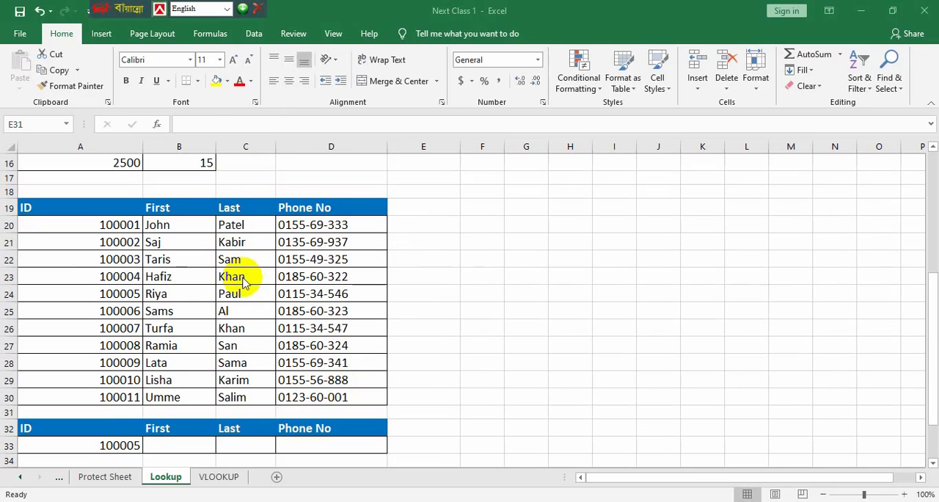
scroll(238, 283, down, 1)
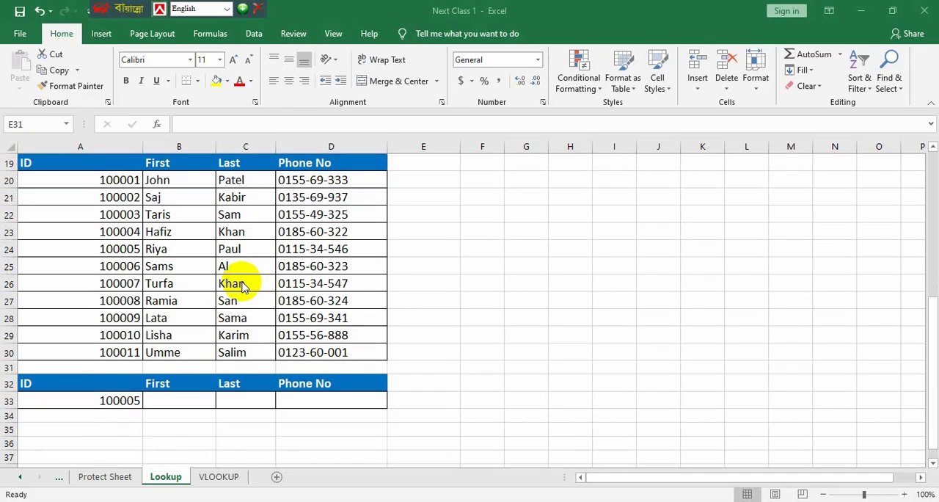
click(111, 400)
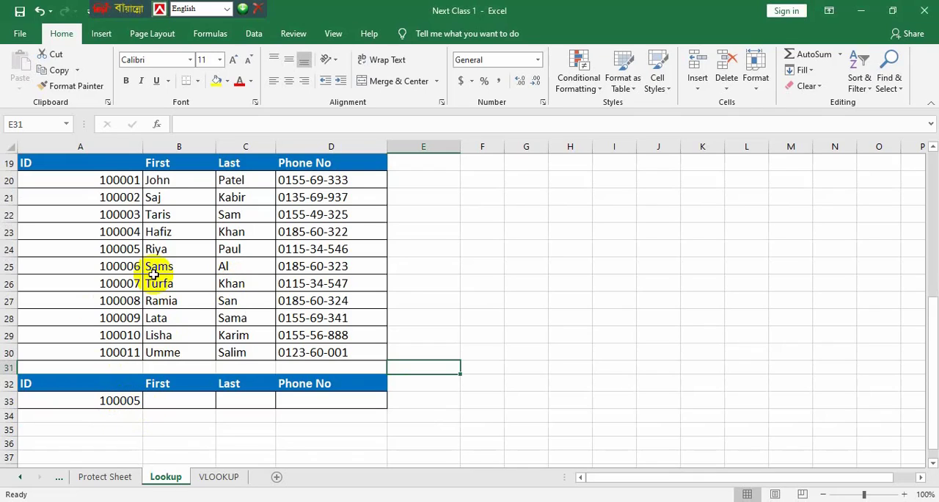
click(134, 248)
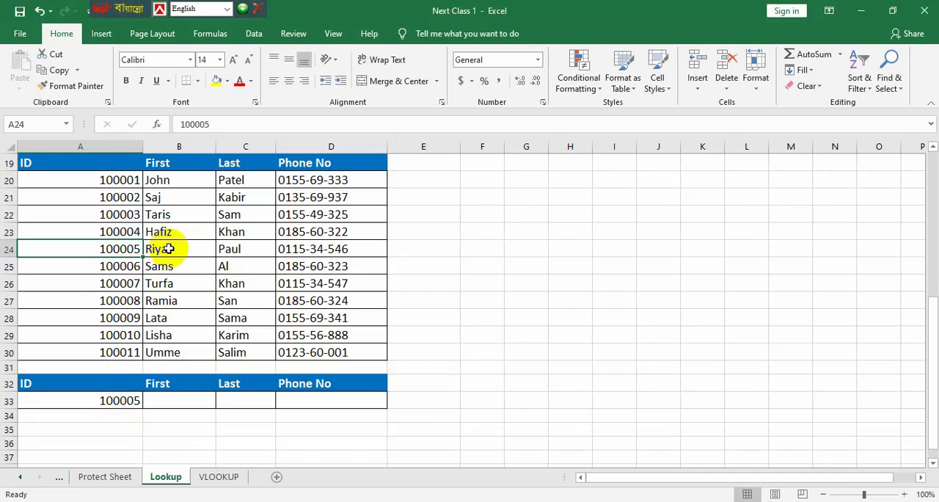
click(200, 400)
click(239, 397)
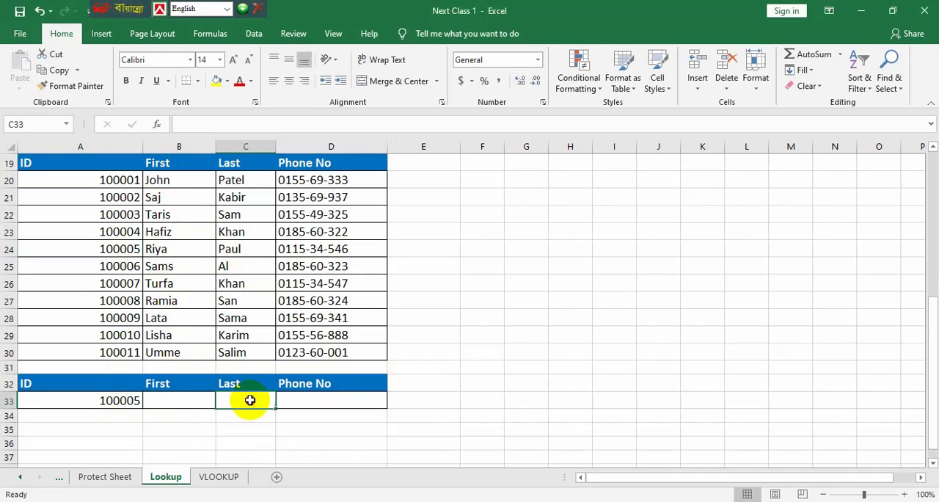
click(307, 400)
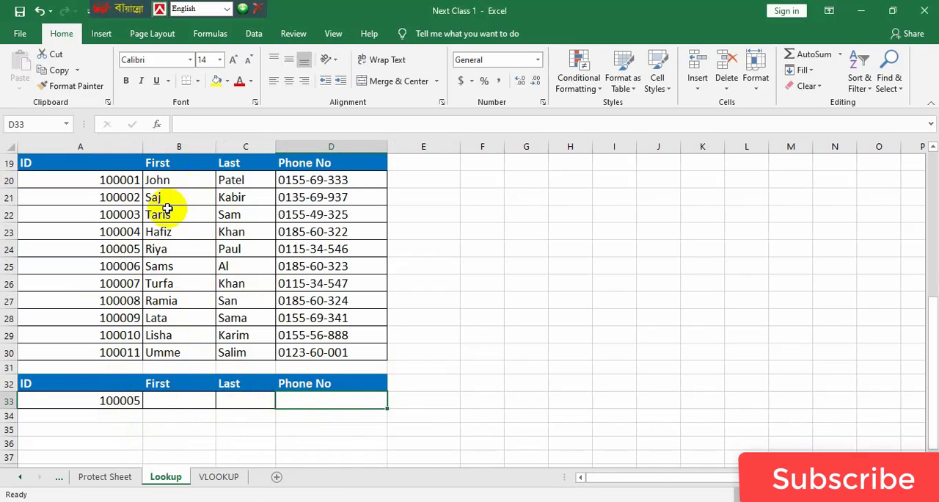
drag(131, 248, 157, 249)
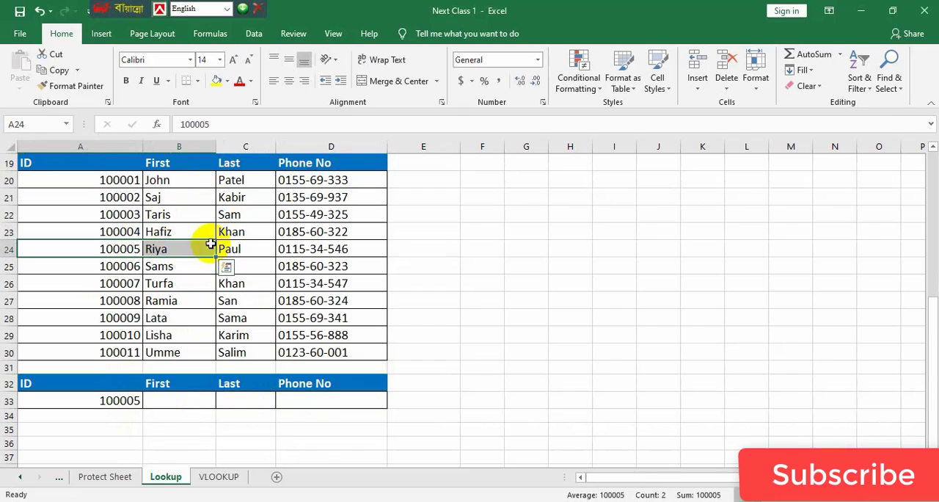
click(182, 403)
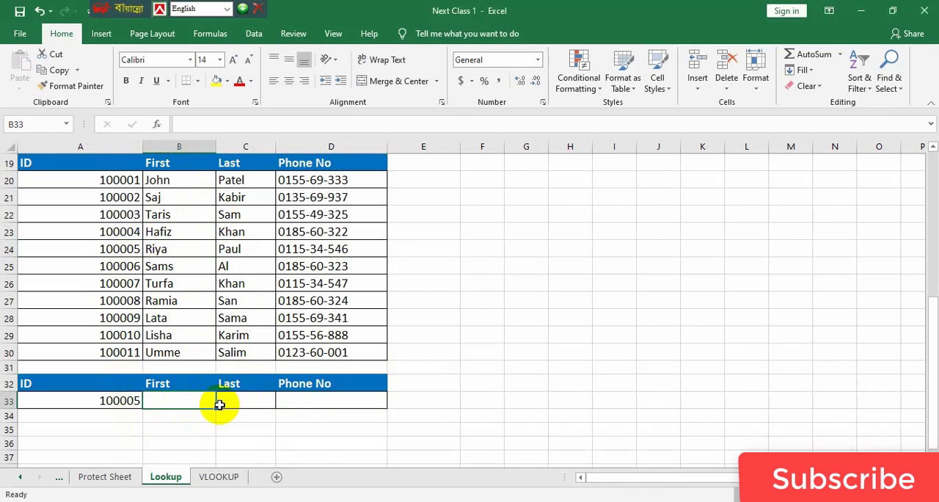
drag(218, 408, 344, 411)
click(290, 443)
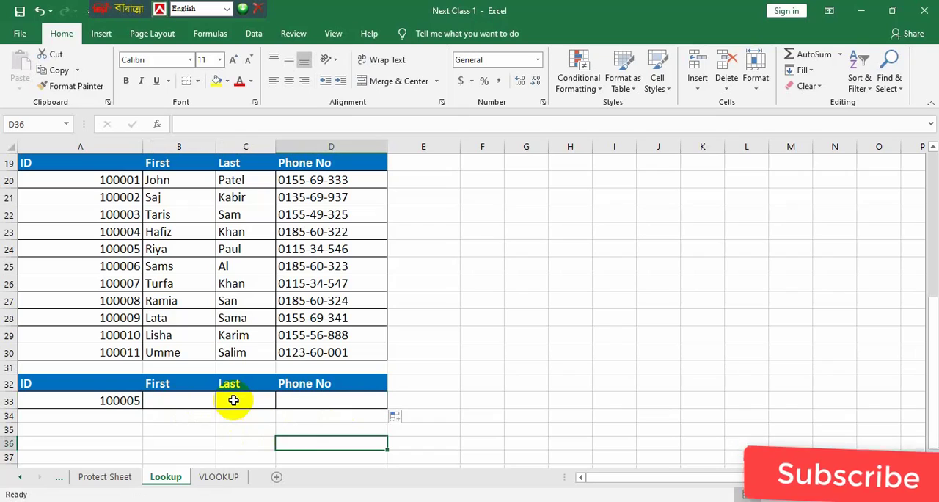
Write the formula =LOOKUP(A33,A20:A30,B20:B30) in cell B33 to find the first name for the ID in A33
click(182, 400)
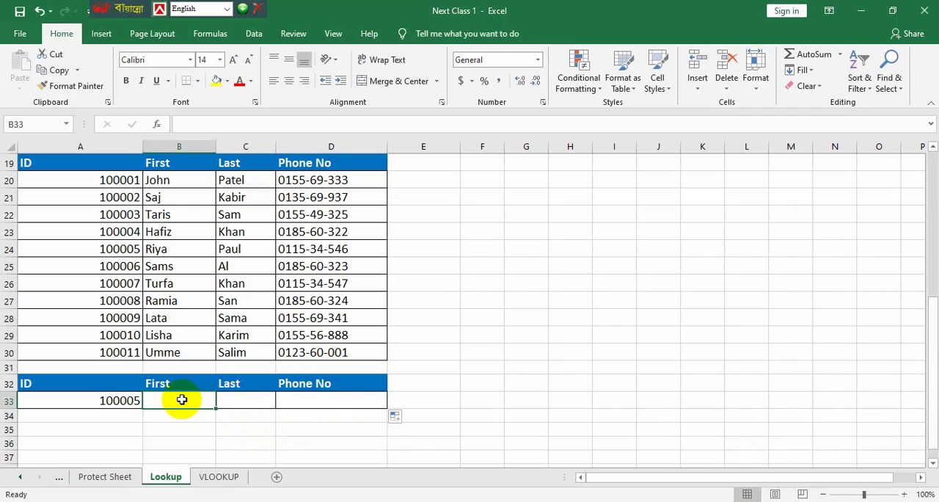
text(=l)
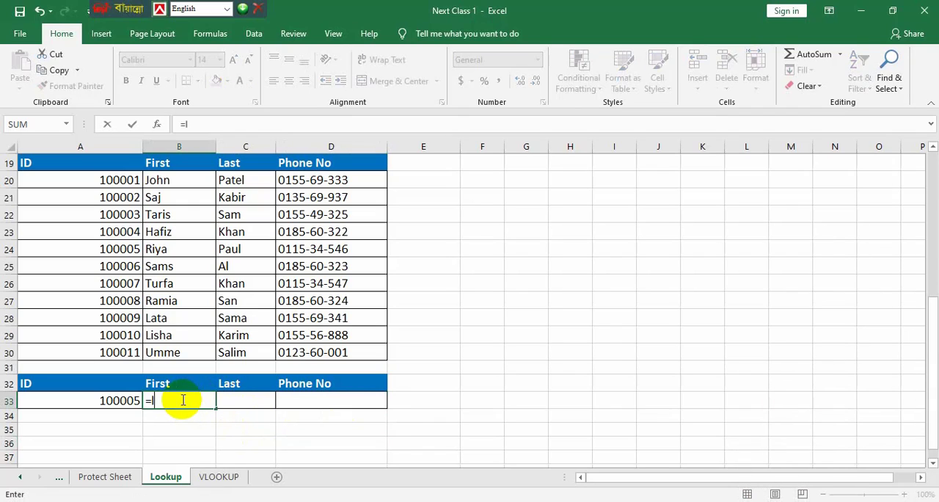
text(oo)
key(Tab)
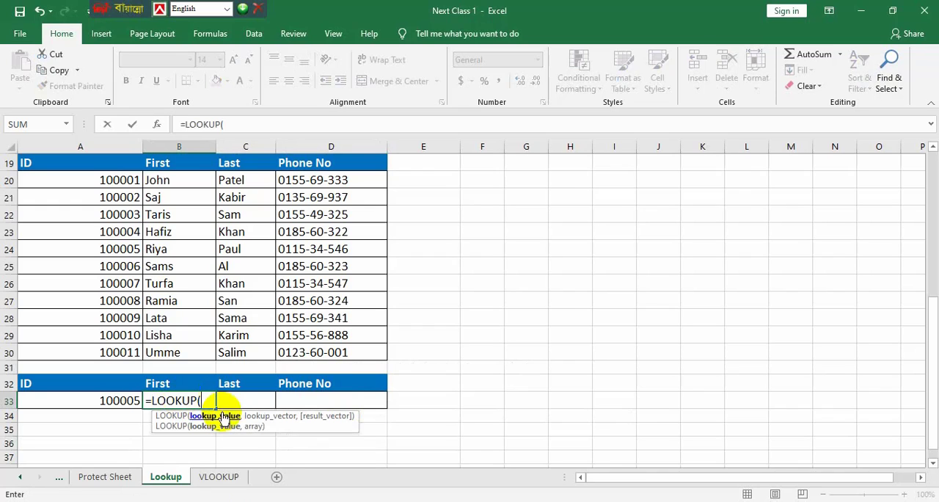
click(106, 400)
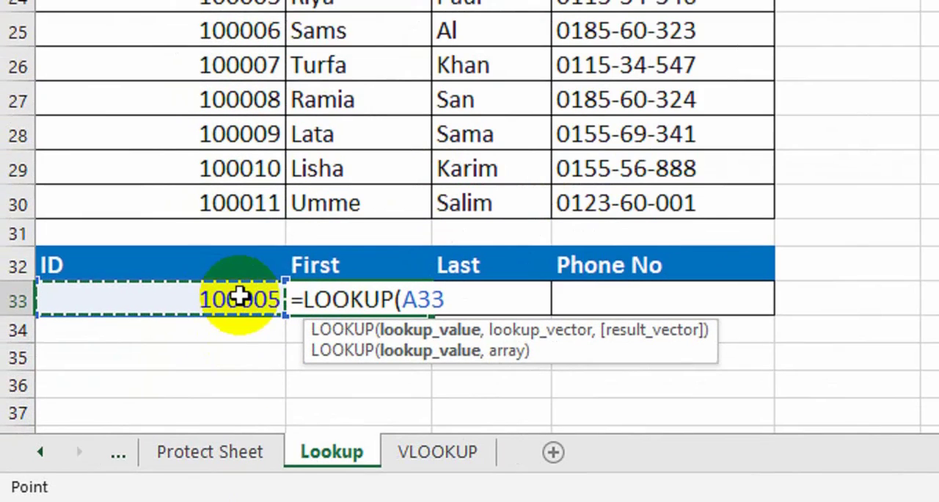
text(,)
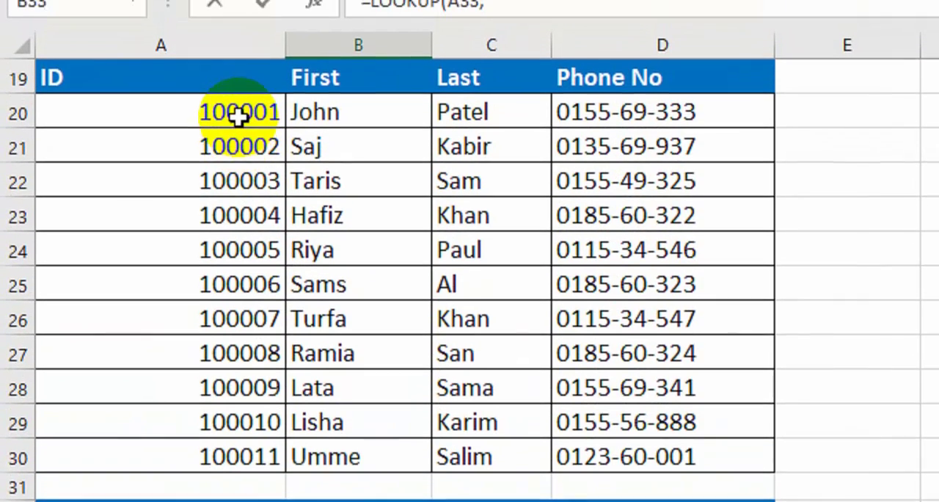
drag(237, 83, 238, 122)
drag(238, 165, 251, 449)
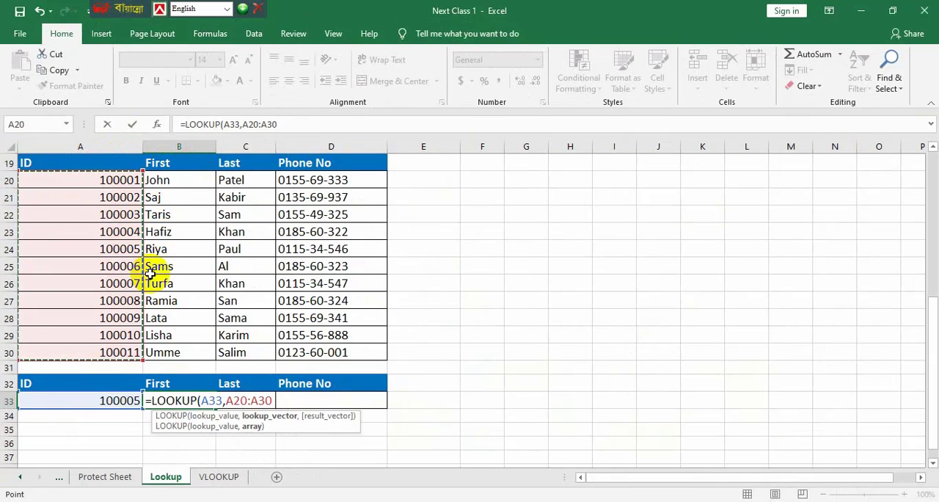
text(,)
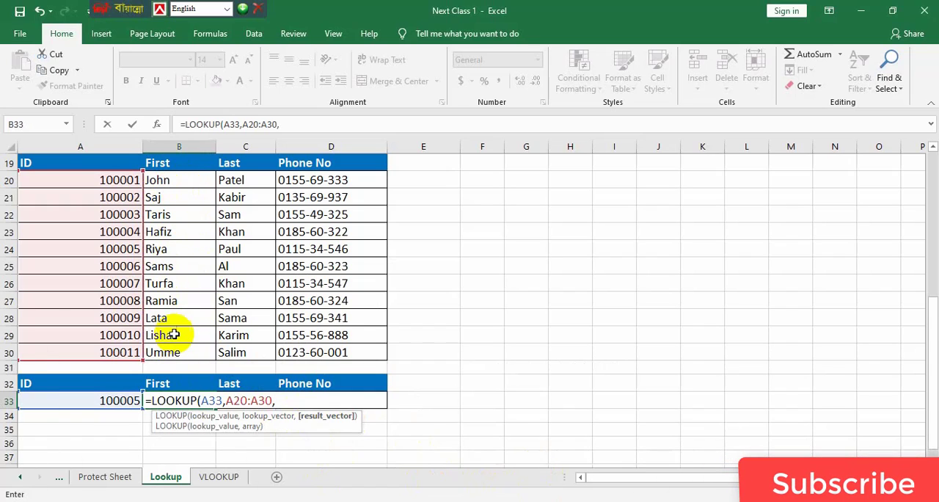
drag(189, 180, 198, 351)
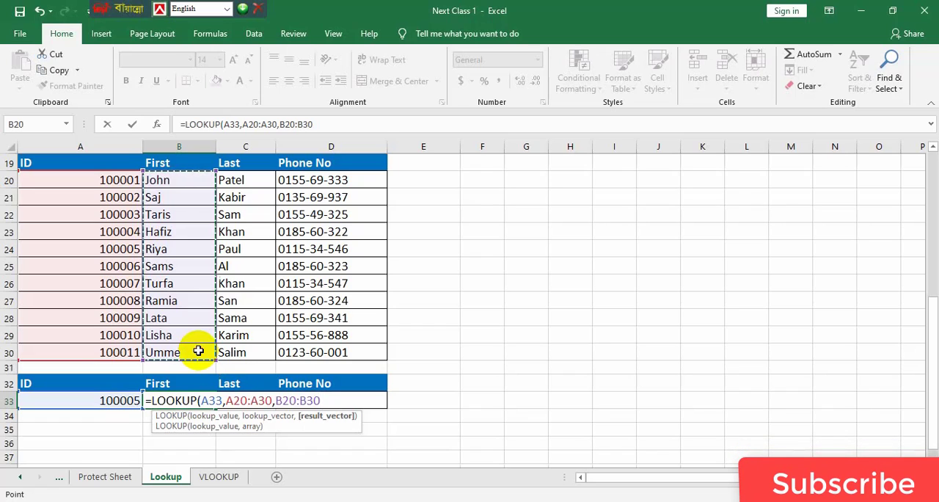
text())
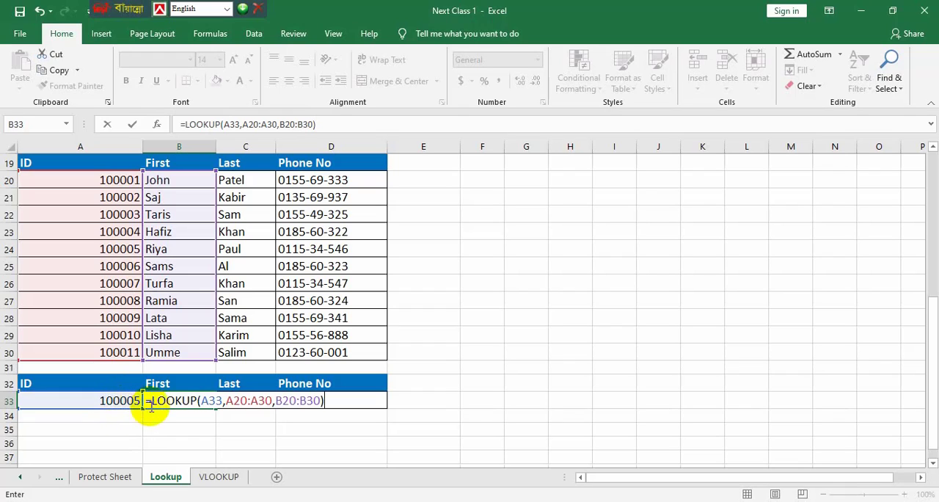
Make the lookup value and ID range absolute in the B33 formula, giving =LOOKUP($A$33,$A$20:$A$30,B20:B30), and enter it
click(209, 401)
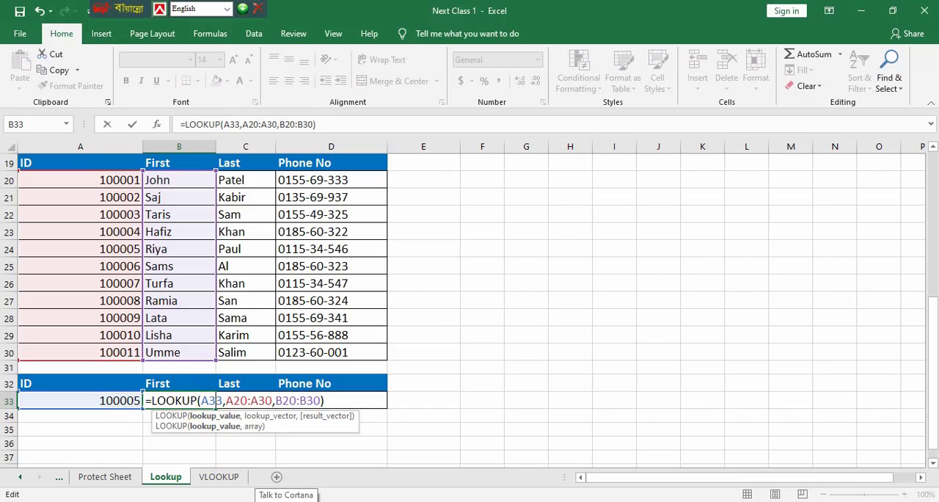
key(F4)
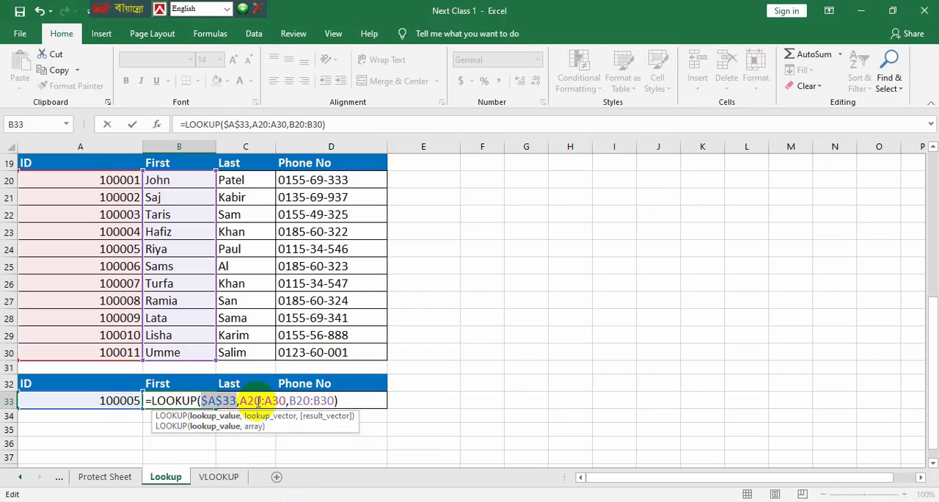
click(248, 400)
drag(241, 401, 285, 400)
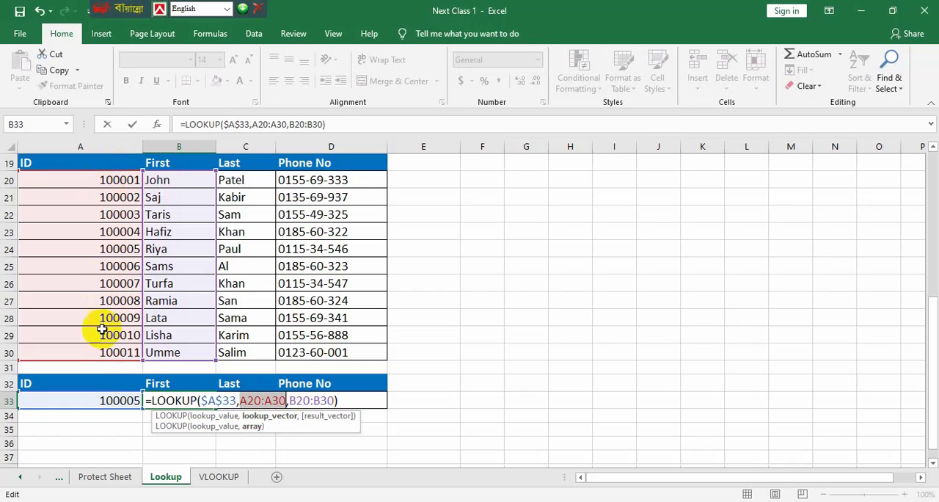
click(251, 400)
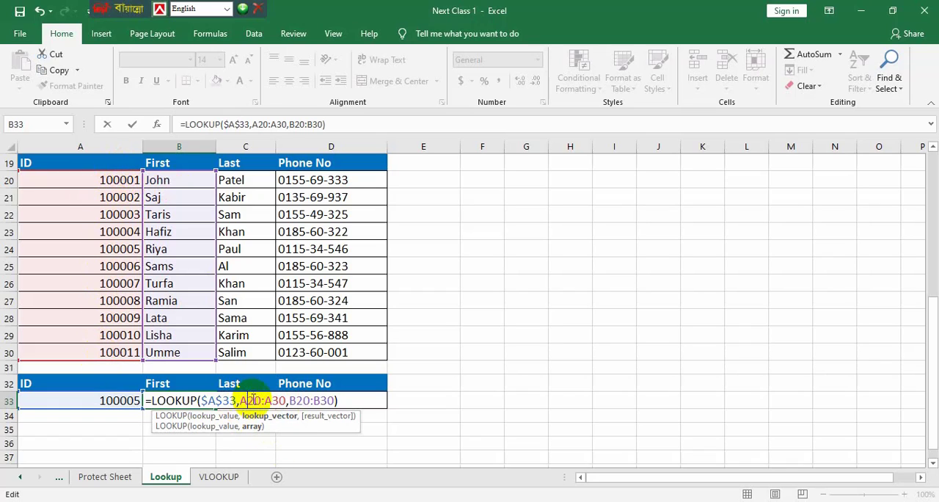
key(F4)
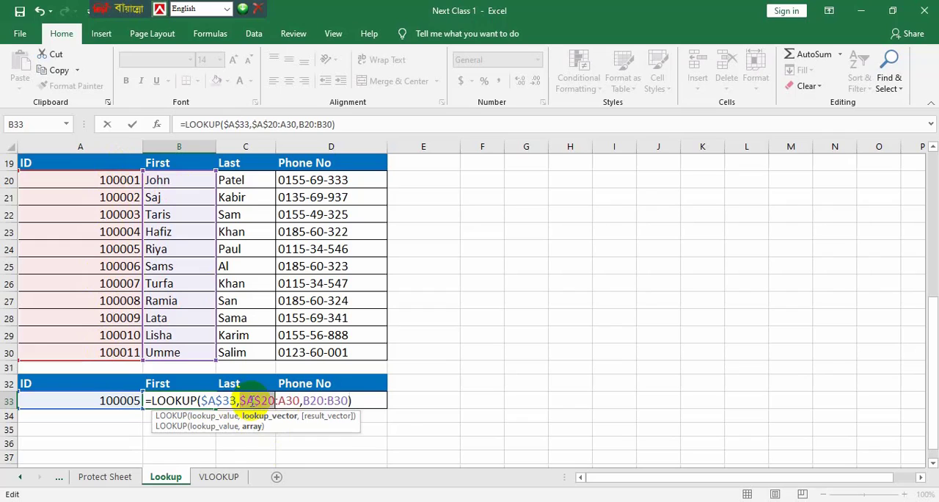
double_click(290, 400)
key(F4)
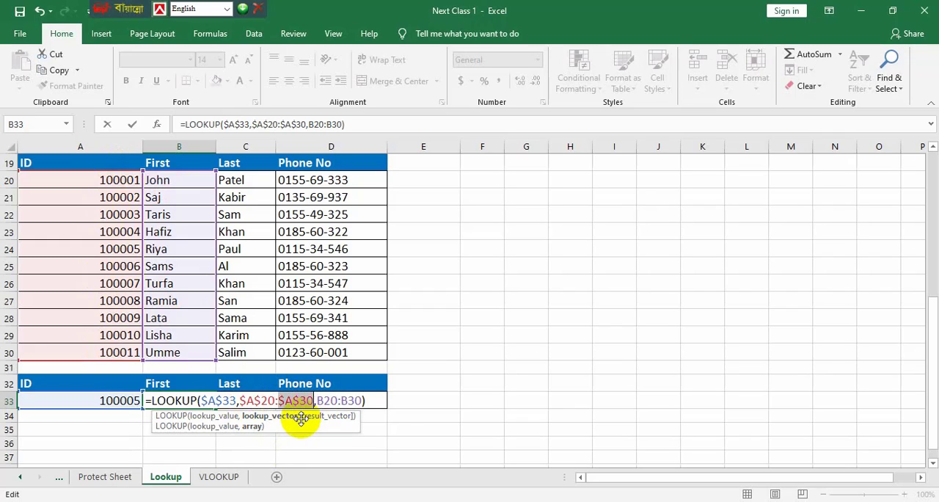
click(365, 401)
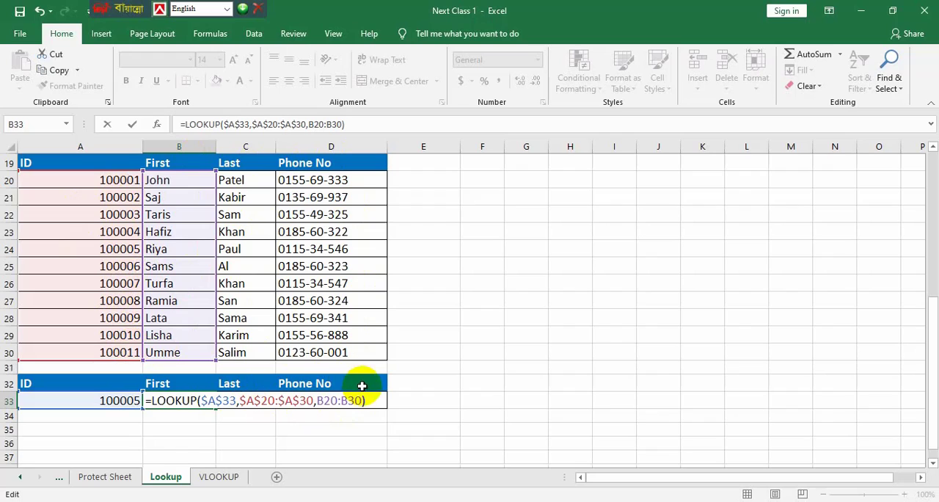
key(Return)
Fill the LOOKUP formula from B33 across to C33:D33 for the last name and phone number
click(184, 403)
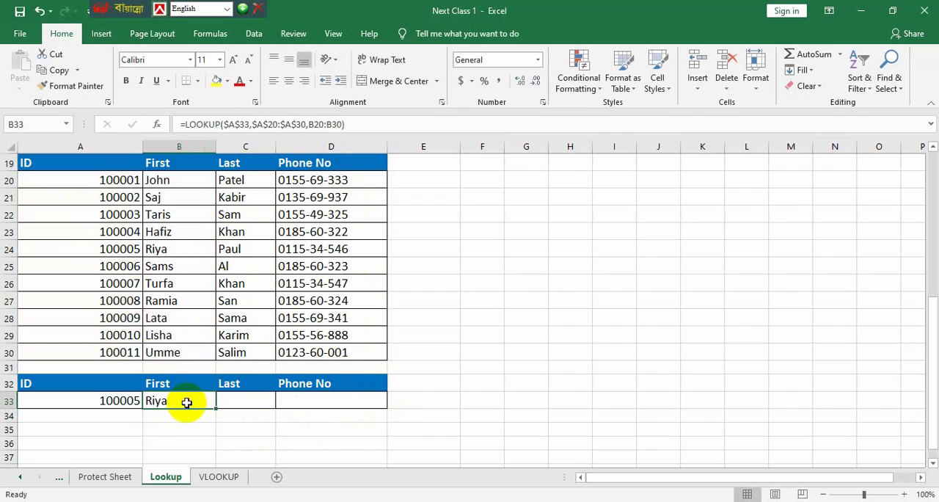
drag(216, 409, 344, 412)
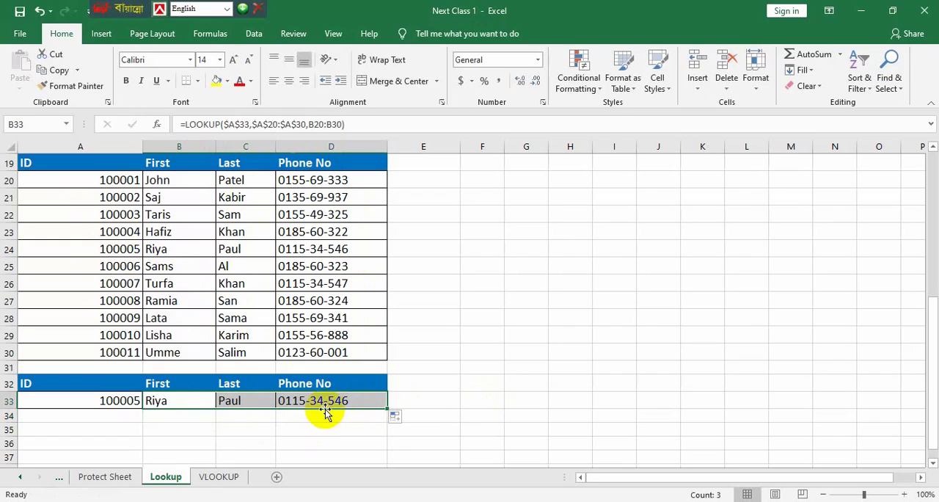
click(224, 417)
Check the formulas in B33, C33 and D33 and compare their results with row 24 of the contact table
click(203, 405)
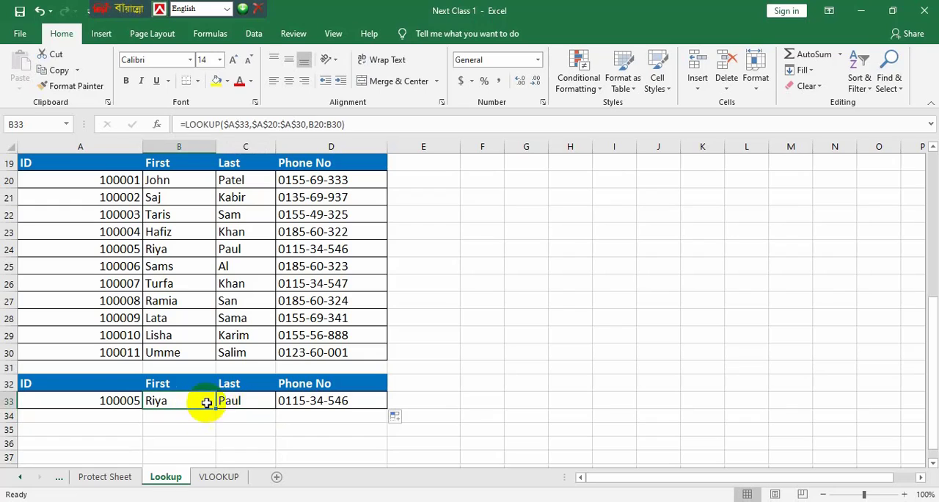
click(235, 402)
click(317, 401)
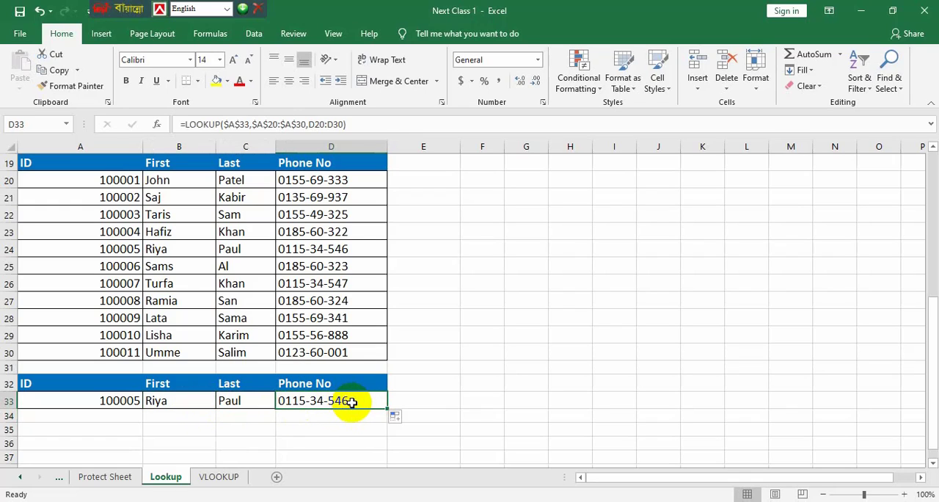
click(12, 252)
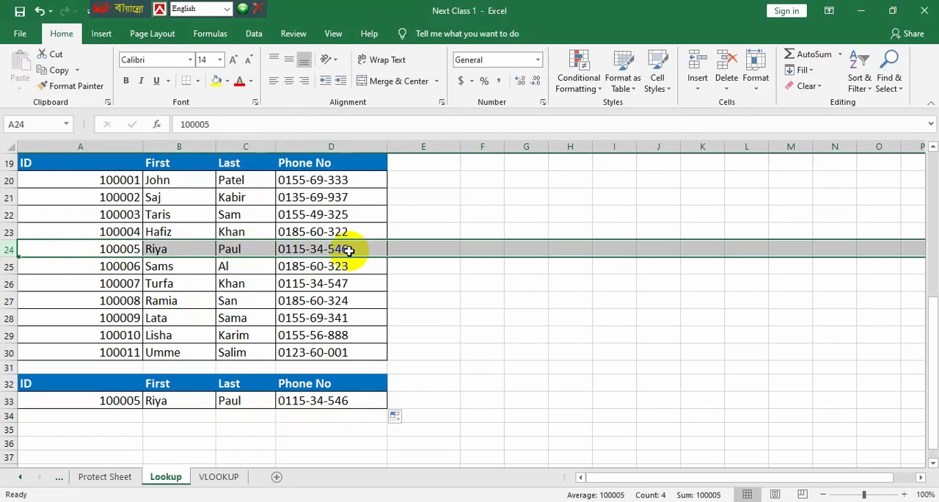